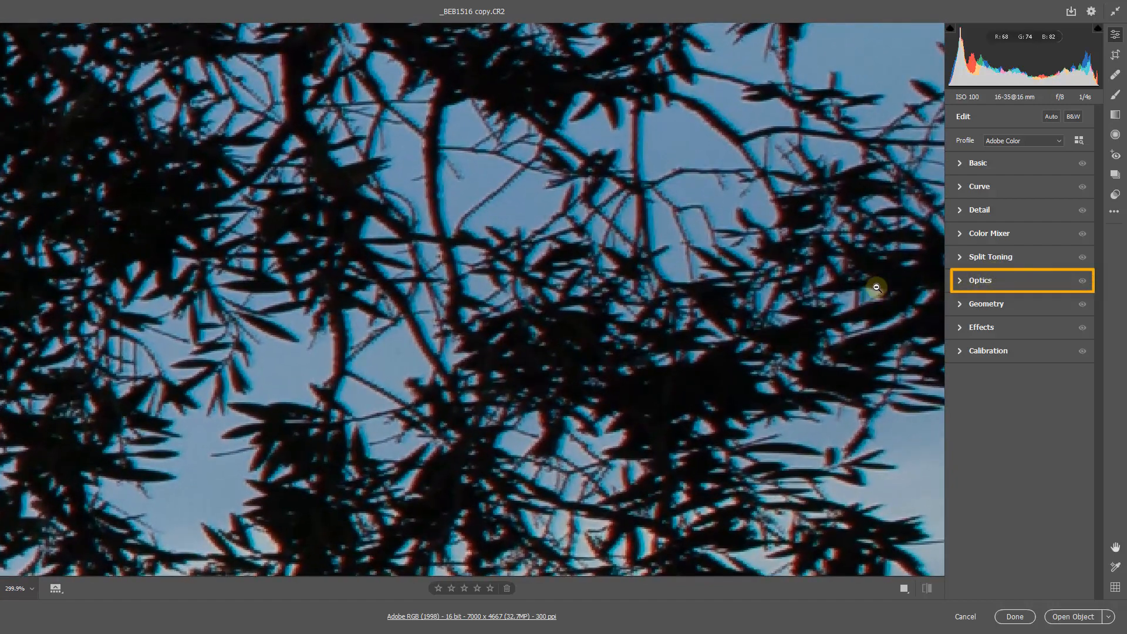
- Enable Remove chromatic aberration under Optics and expand the Defringe settings
drag(877, 288, 690, 289)
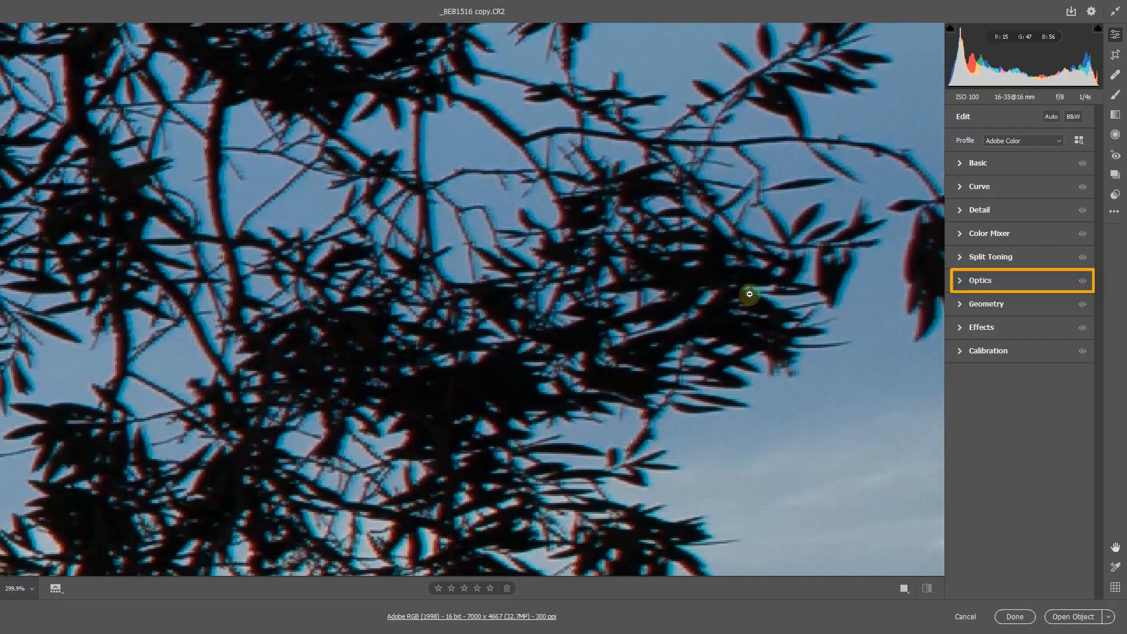
click(961, 282)
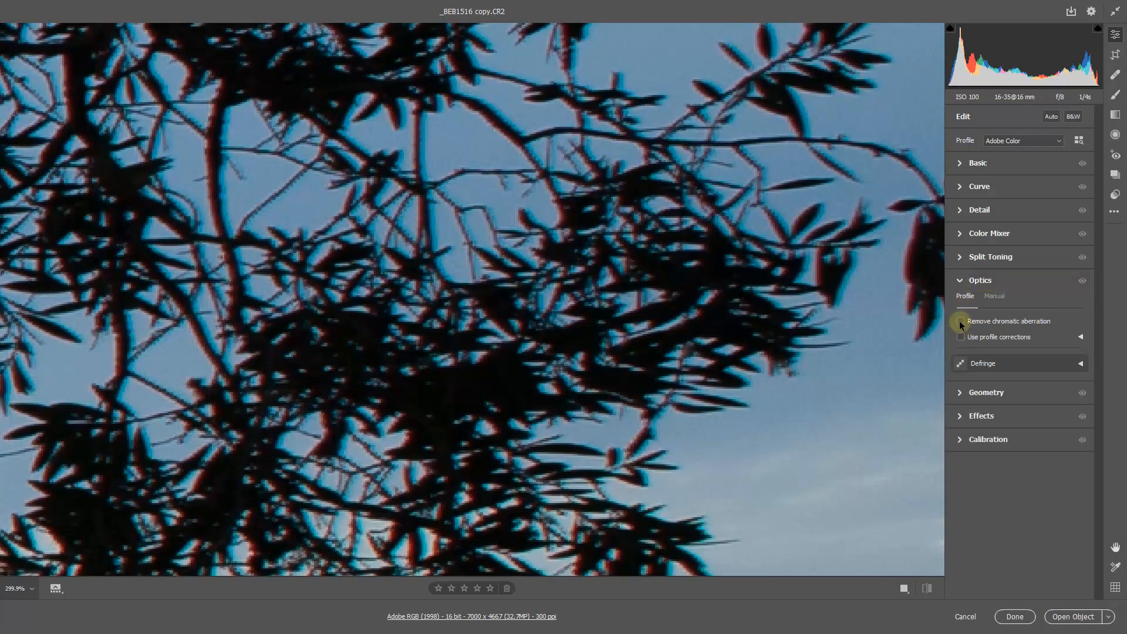
click(960, 321)
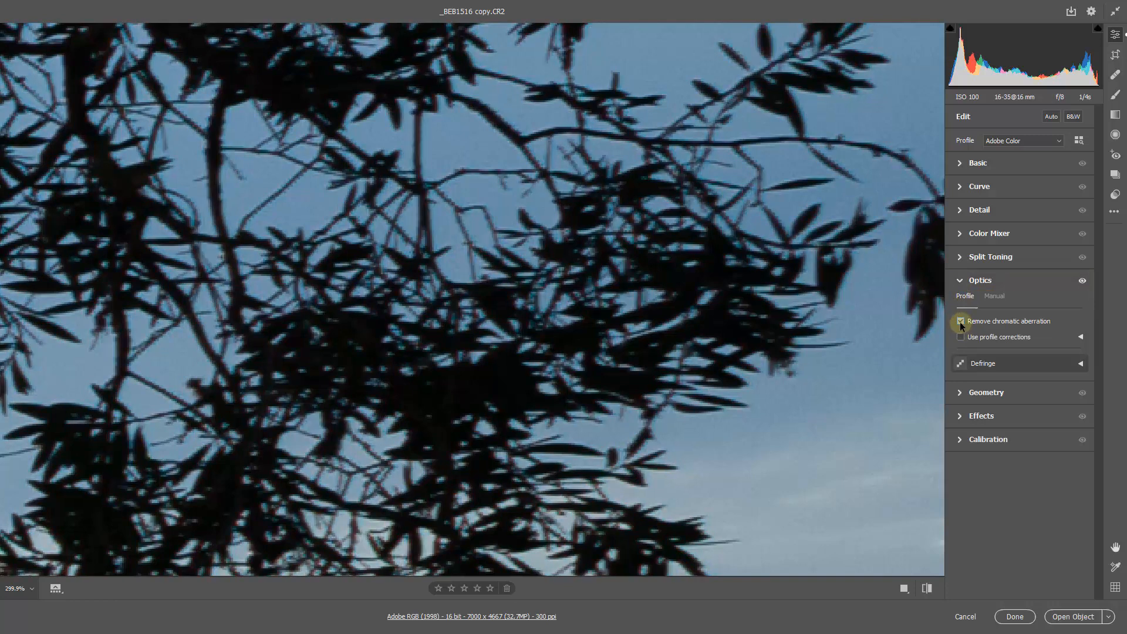
click(1081, 364)
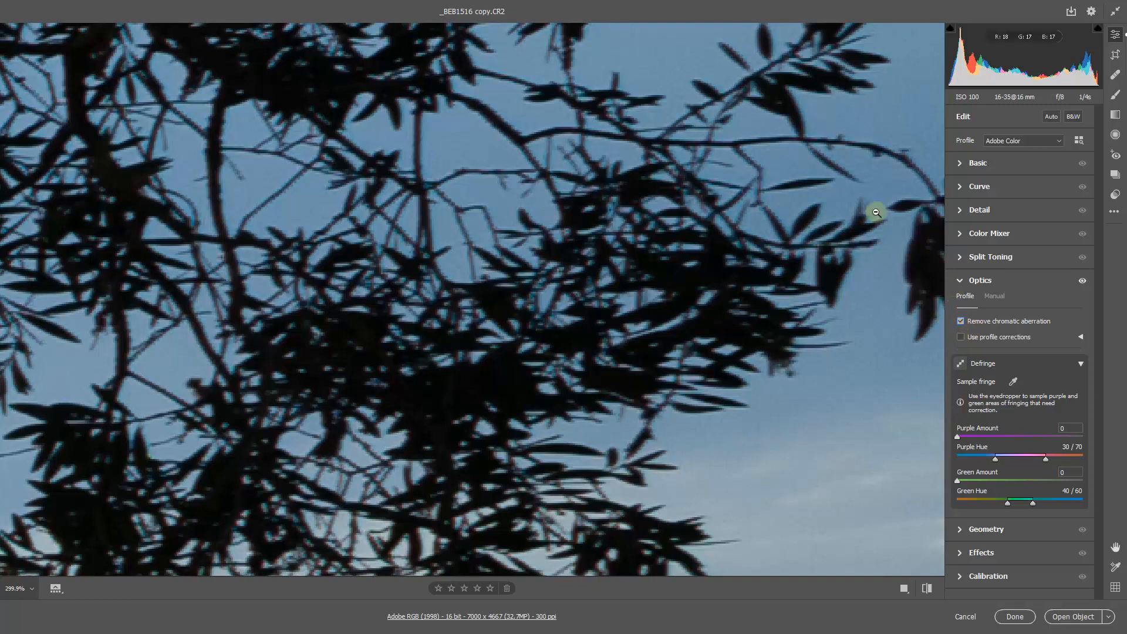
- Fit the whole photo in view and enable the lens profile corrections
right_click(820, 111)
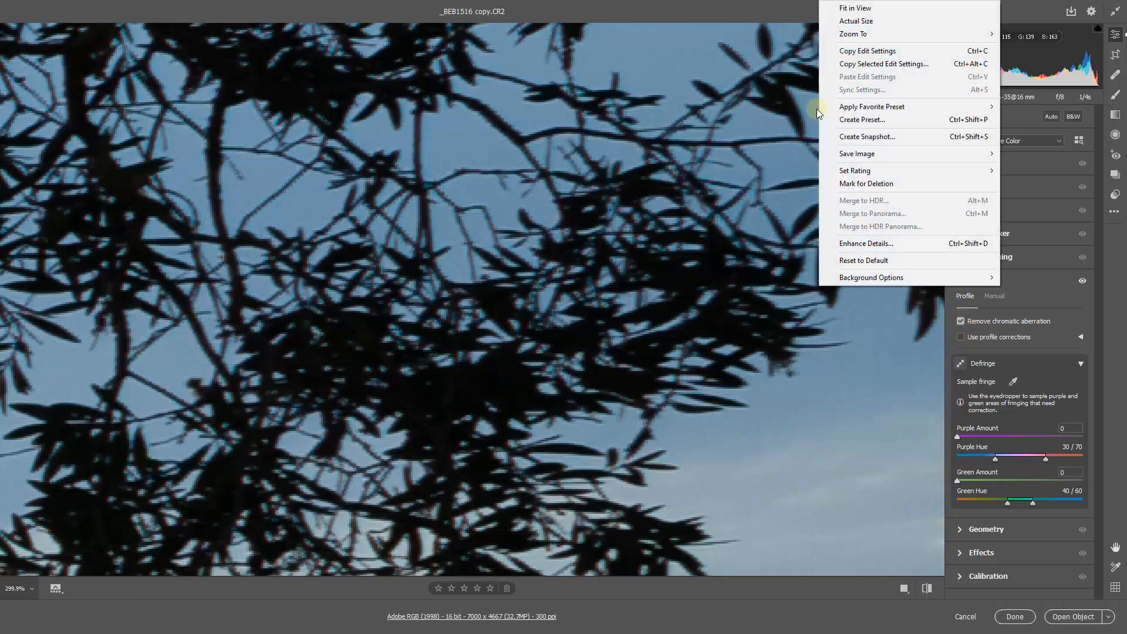
click(844, 10)
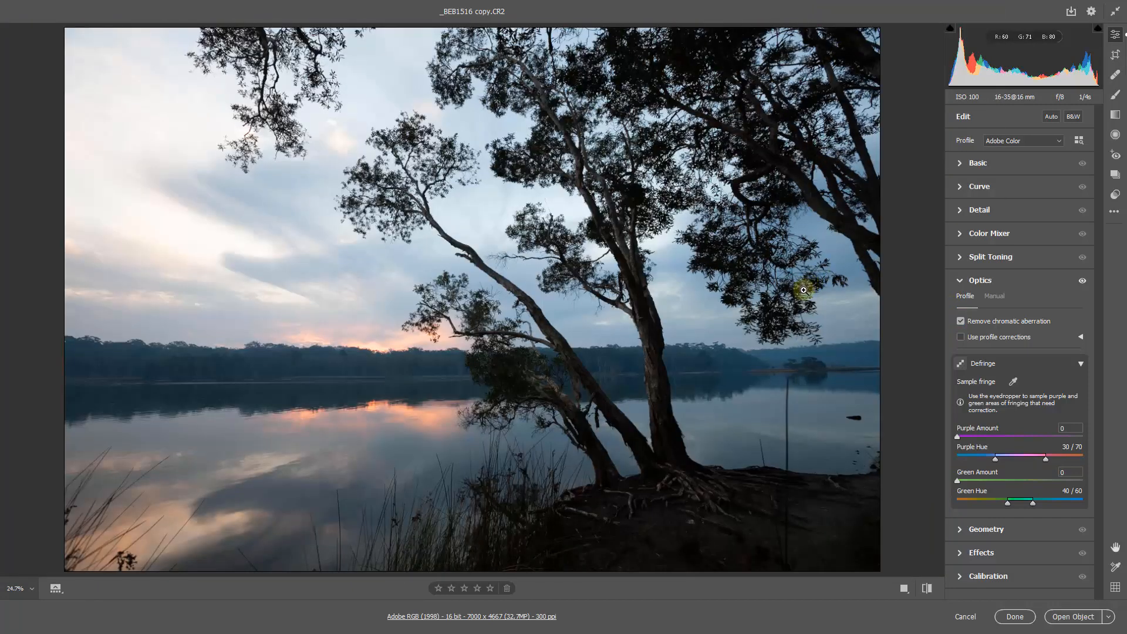
click(961, 340)
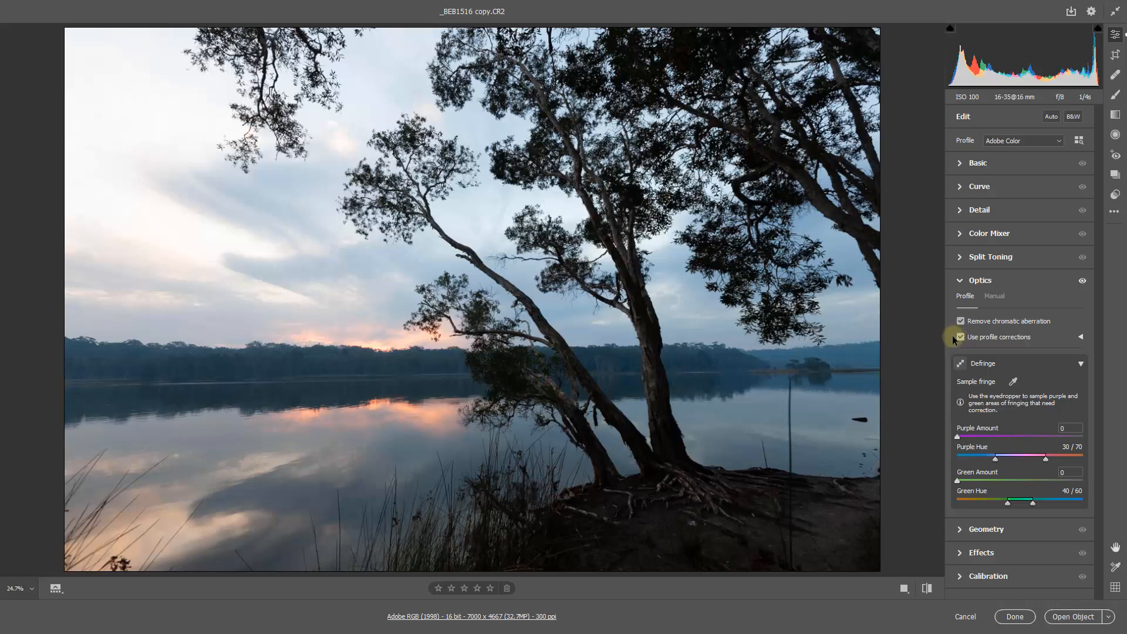
- Straighten the photo with a crop angle of 1.08, trim its lower edge to make it 7000 x 4510 px, and apply the crop
click(1116, 56)
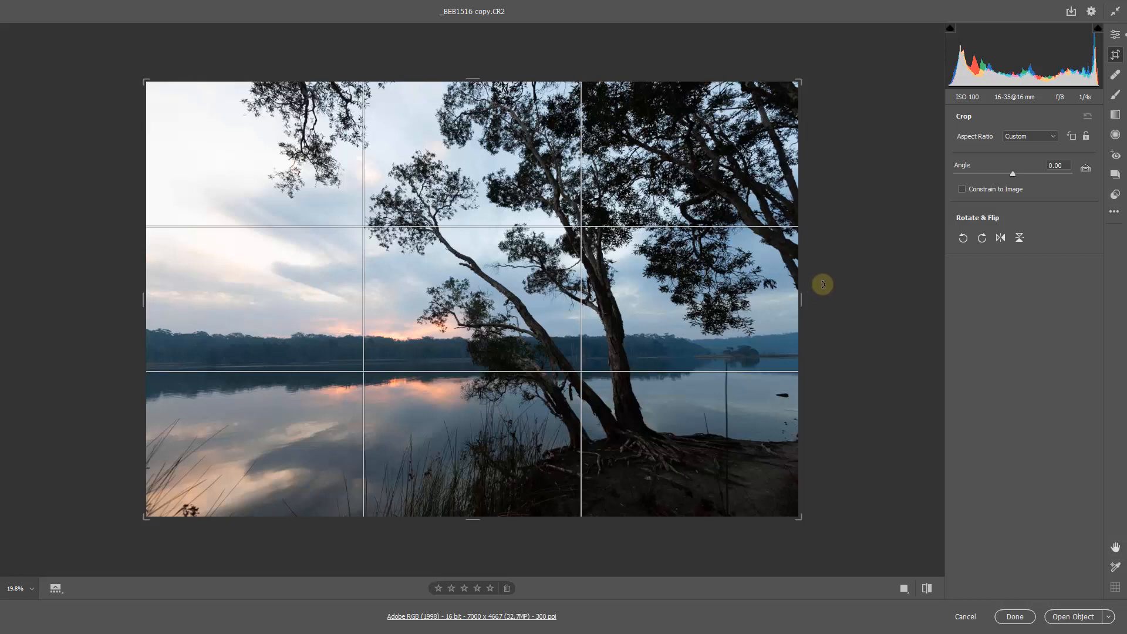
drag(826, 281, 827, 288)
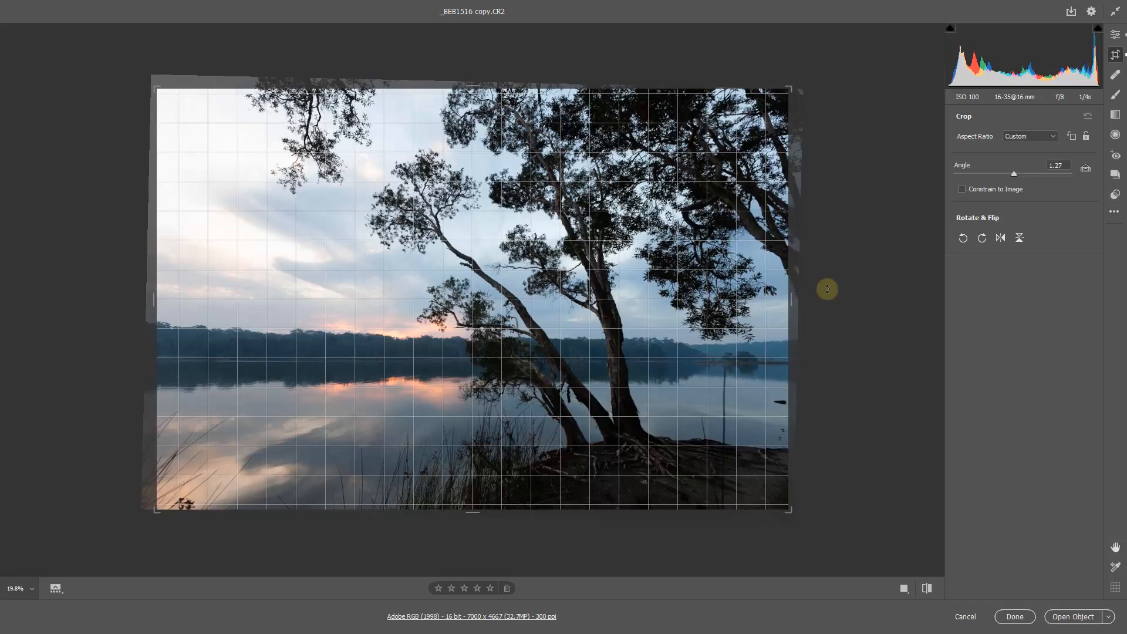
drag(827, 288, 827, 289)
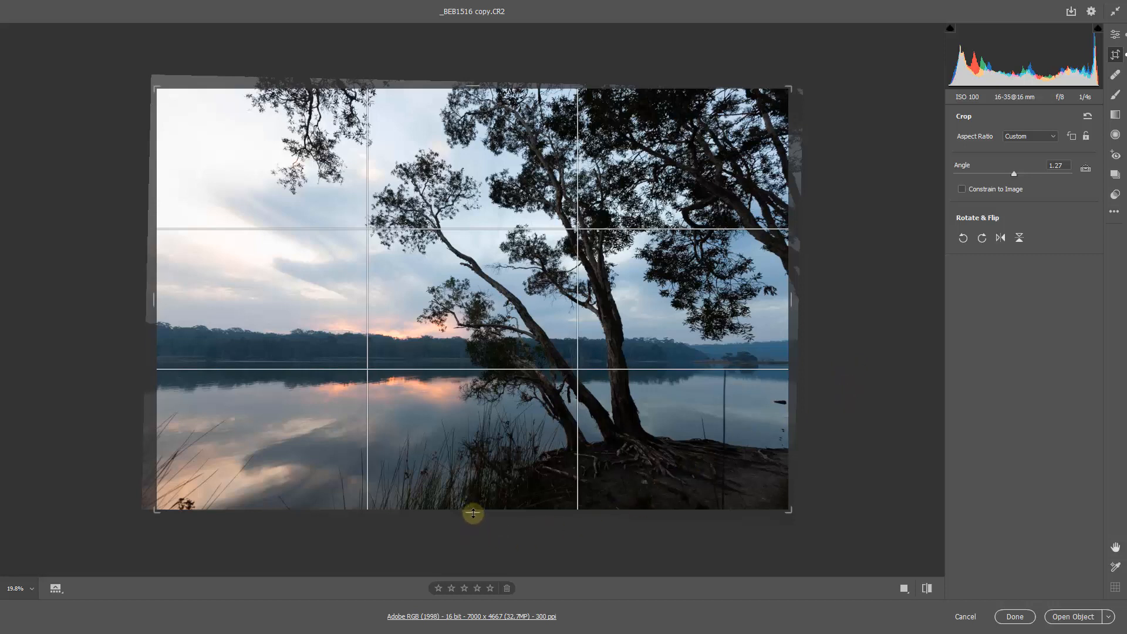
drag(473, 511, 474, 512)
drag(474, 512, 473, 503)
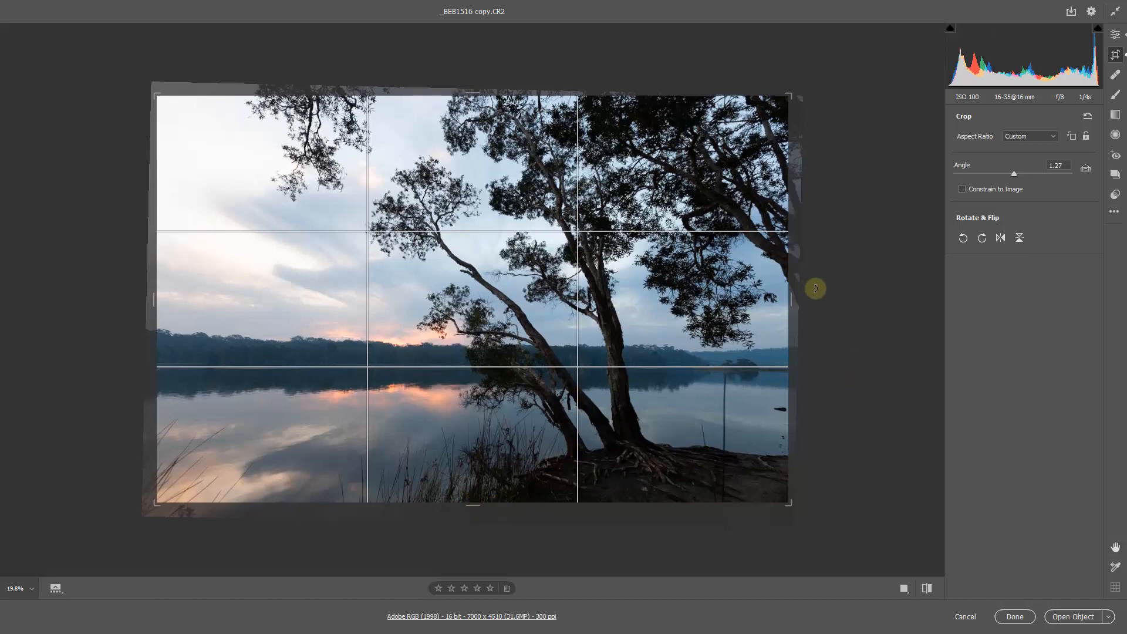
drag(823, 292, 826, 295)
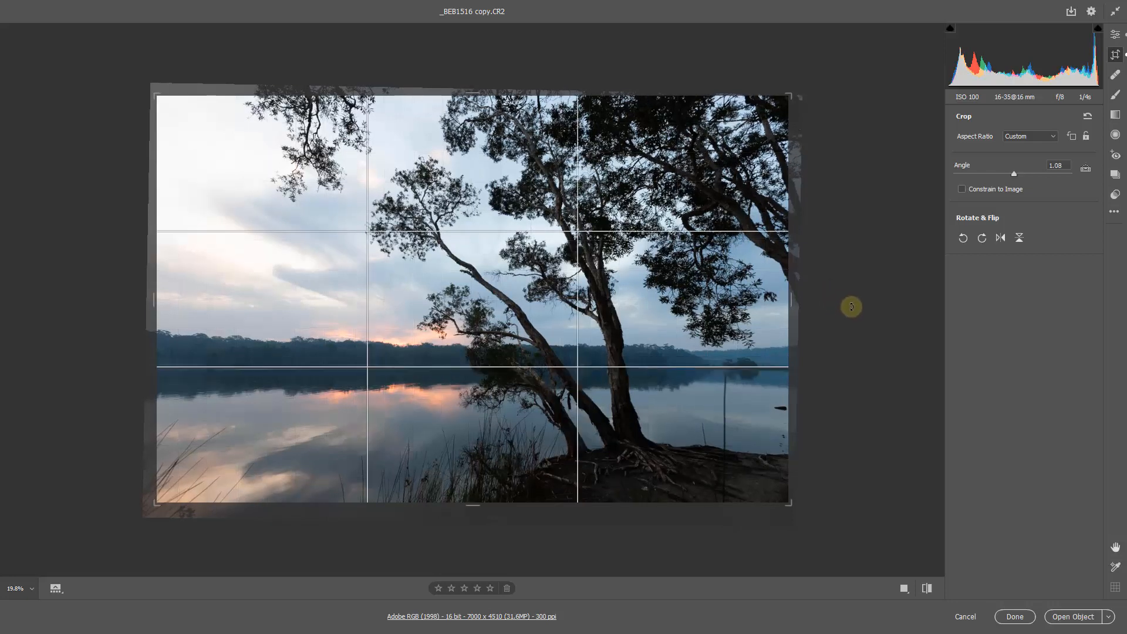
key(Return)
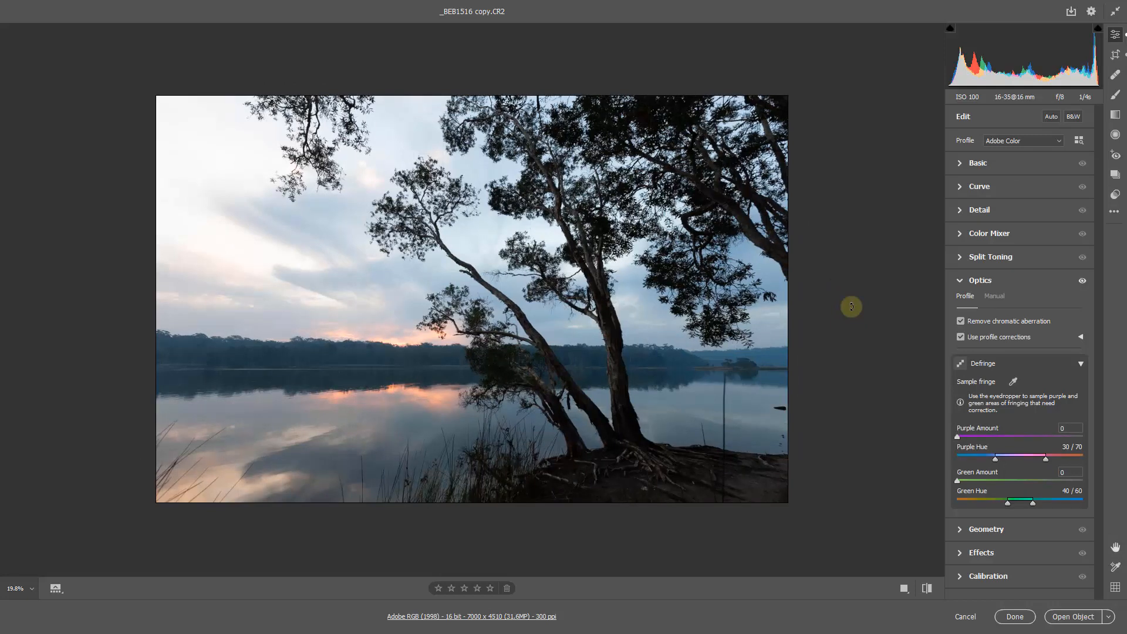
key(ctrl+0)
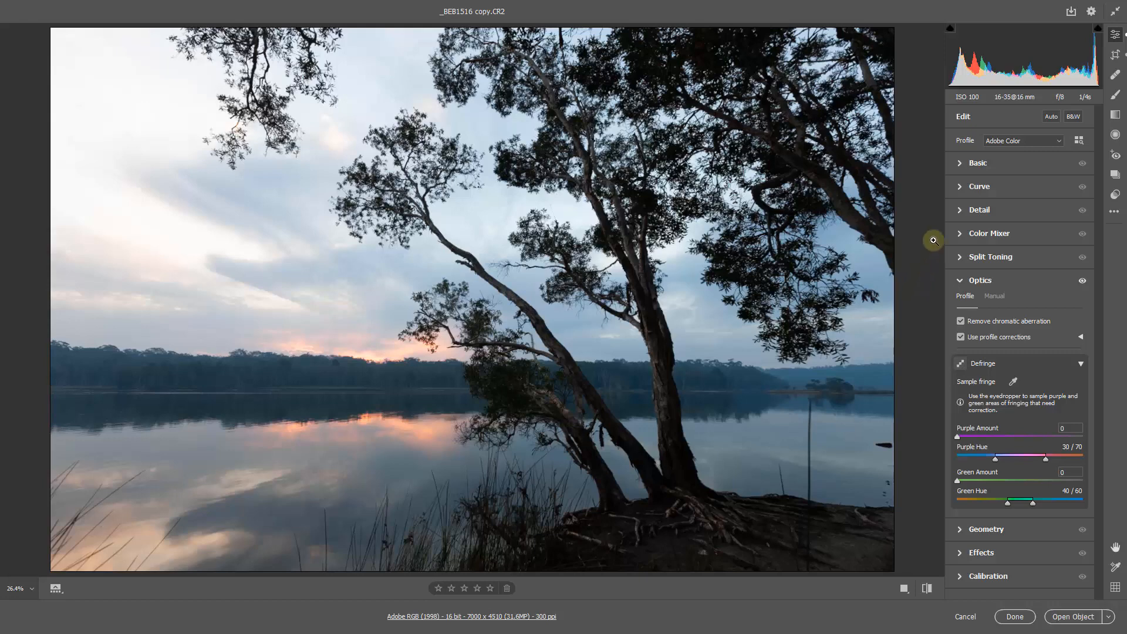
- Sample the white balance between the tree trunks for temperature 9300 and tint +5, and lower the exposure to -0.35
click(959, 163)
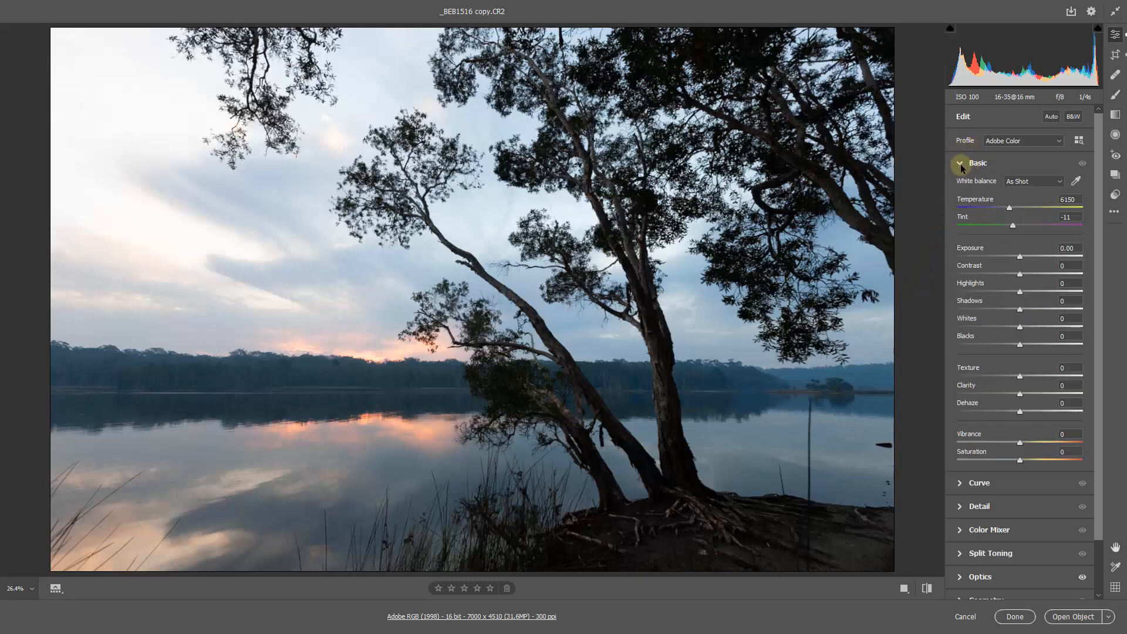
click(1075, 182)
click(558, 313)
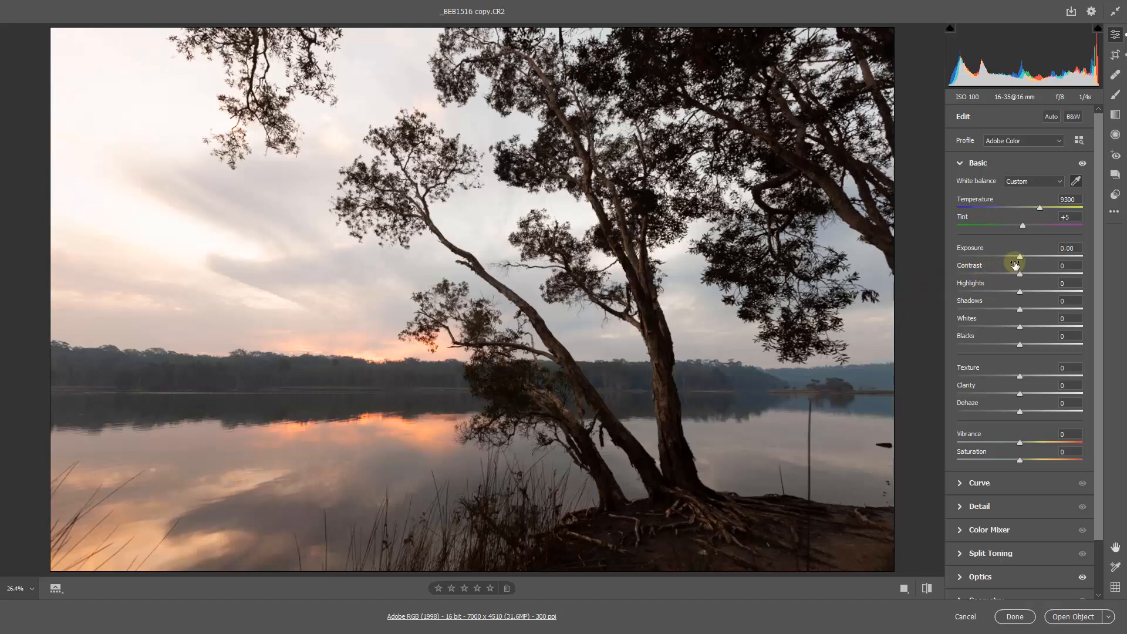
drag(1020, 258, 1015, 261)
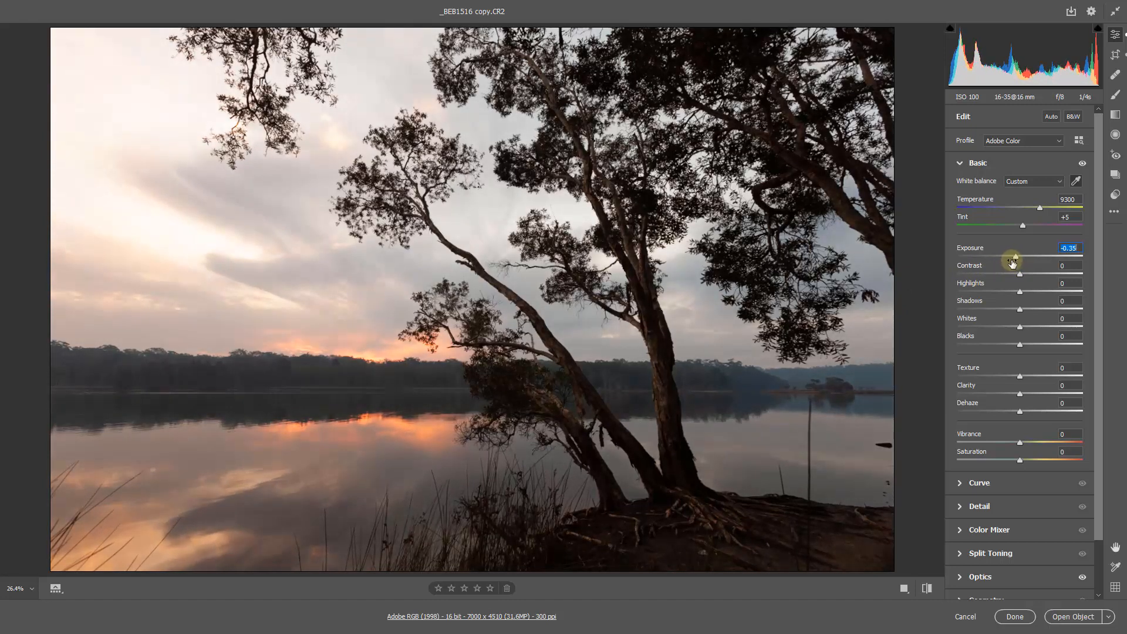
- Raise the photo's Clarity to +67 and its Vibrance to +73
click(1058, 394)
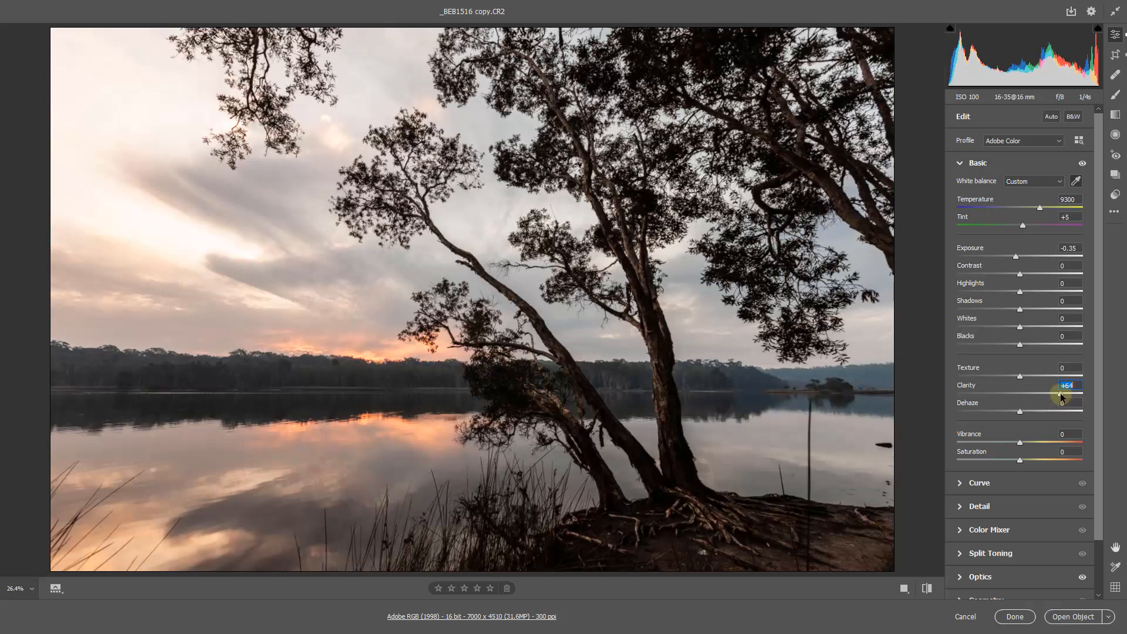
drag(1061, 393, 1062, 393)
click(1064, 442)
drag(1064, 444, 1065, 442)
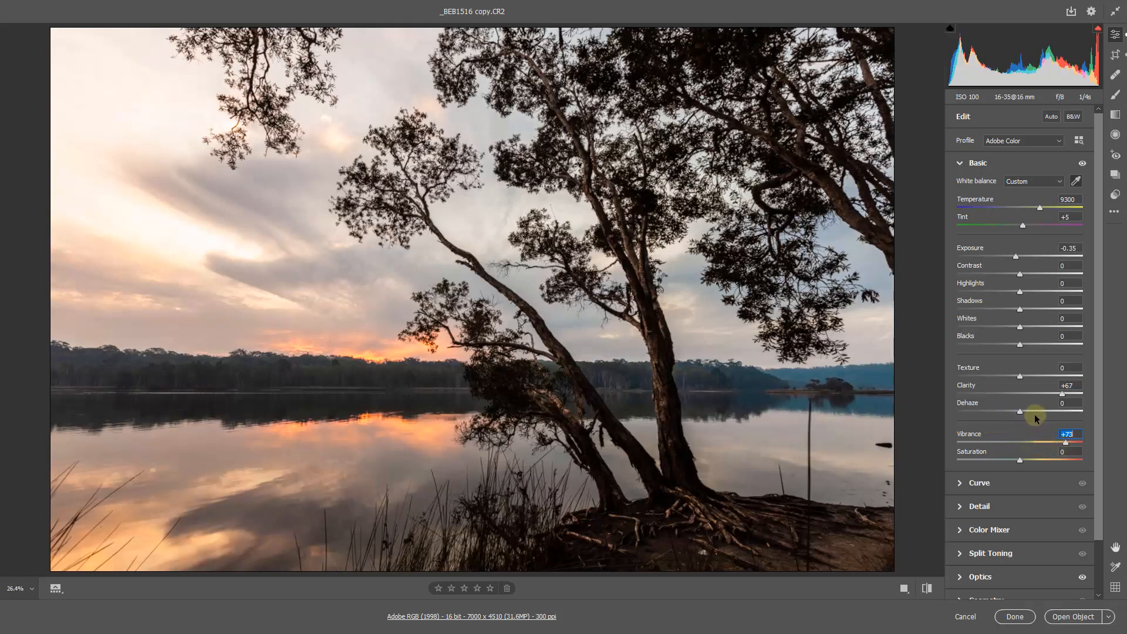
- Try stronger Dehaze amounts on the photo and settle on +24
click(1028, 412)
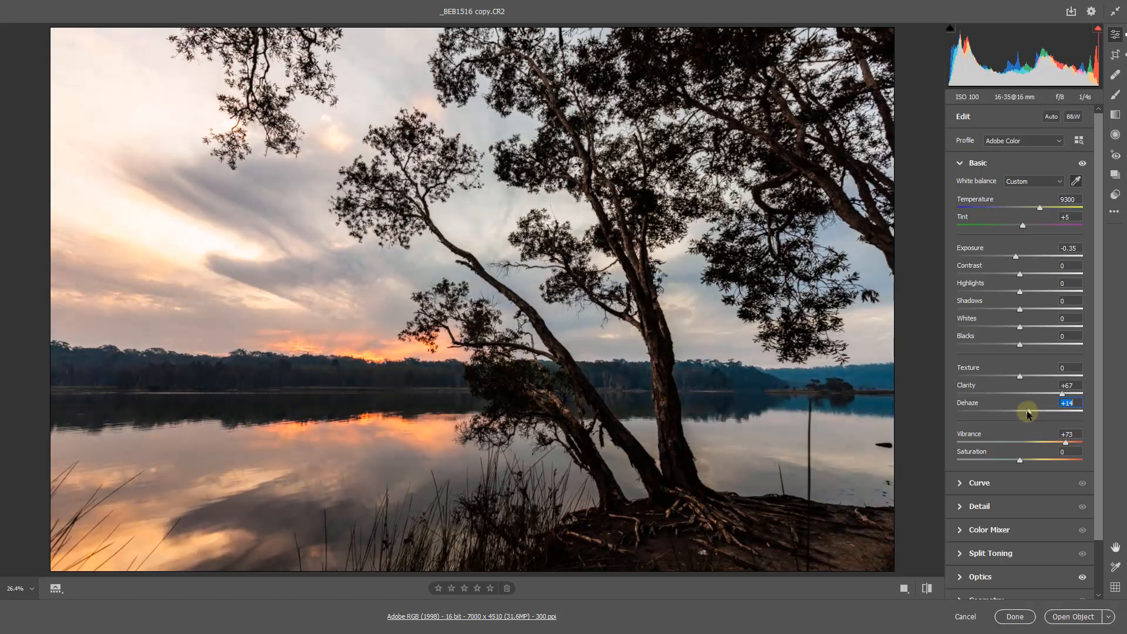
drag(1028, 412, 1061, 411)
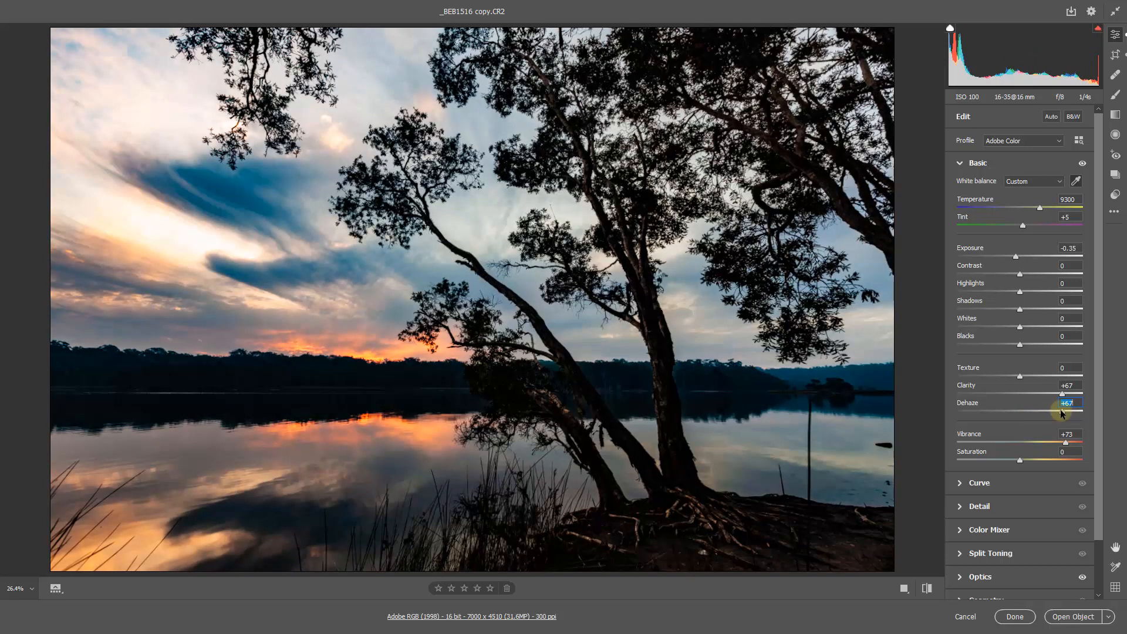
drag(1061, 412, 1034, 417)
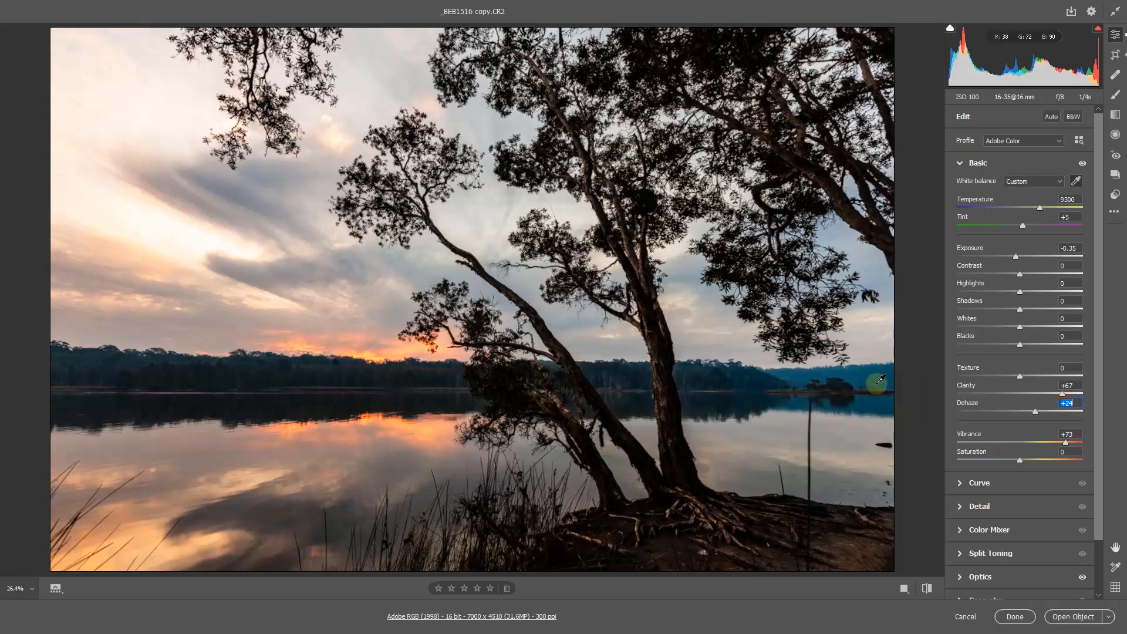
- Shift the hue of the blue distant hills in the Color Mixer with the Targeted Adjustment tool
click(961, 530)
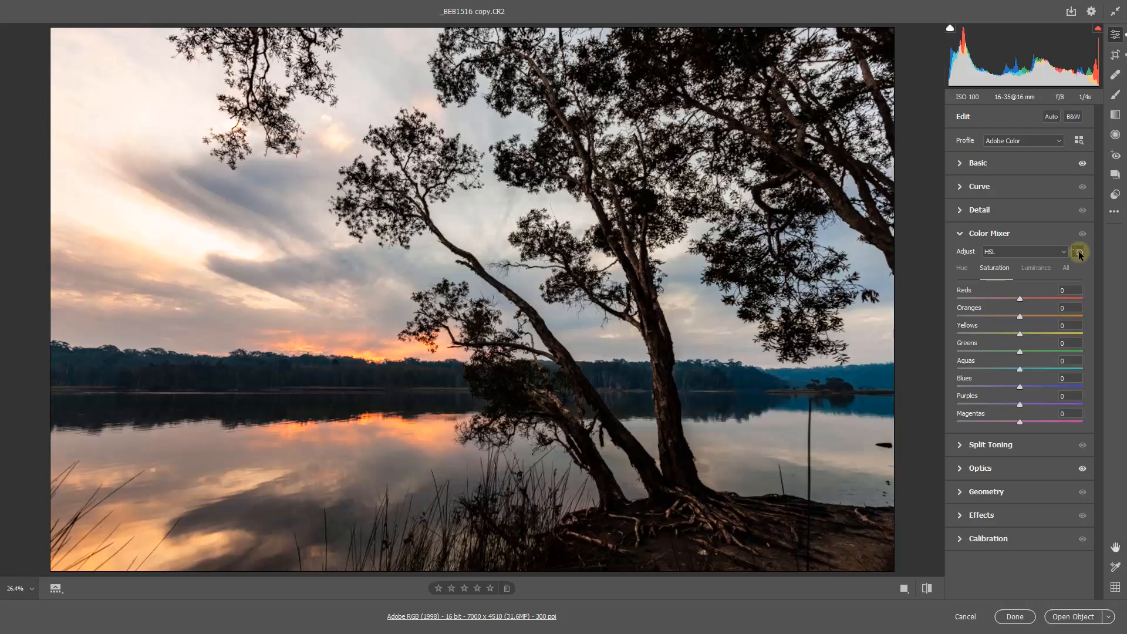
click(962, 270)
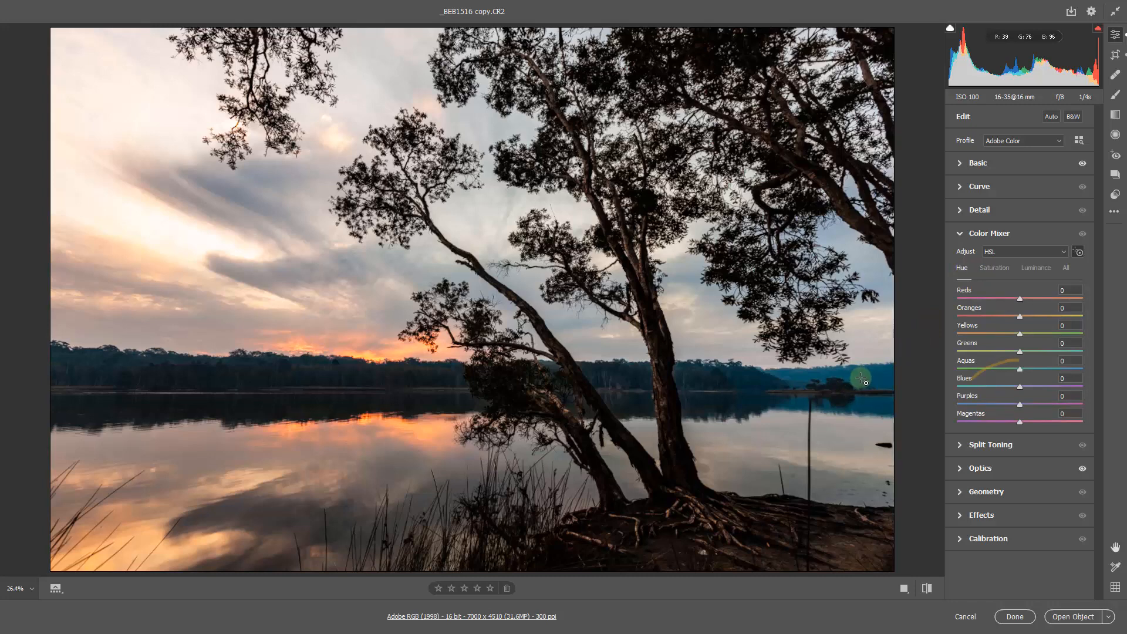
drag(858, 377, 875, 379)
mouse_move(858, 380)
mouse_down()
mouse_move(918, 382)
mouse_move(810, 383)
mouse_move(872, 382)
mouse_up()
- Desaturate the distant hills with the Targeted Adjustment tool to Aquas -8 and Blues -37
click(993, 270)
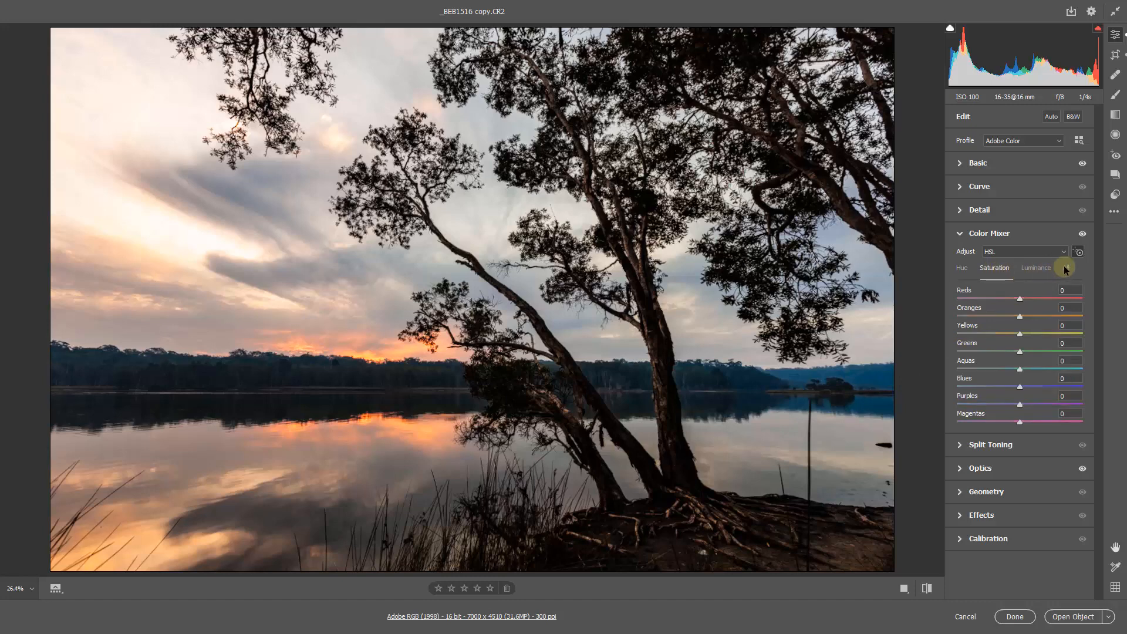
click(1078, 253)
drag(870, 377, 855, 378)
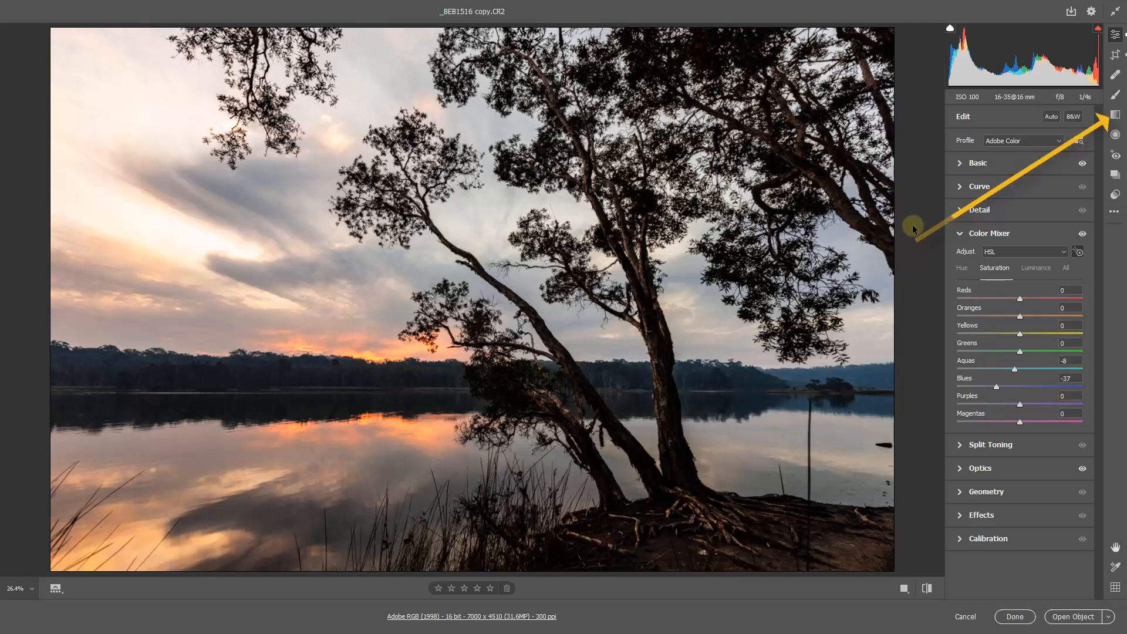
- Draw a horizontal graduated filter from the photo's left edge to the central tree trunk and hide its overlay
click(1115, 115)
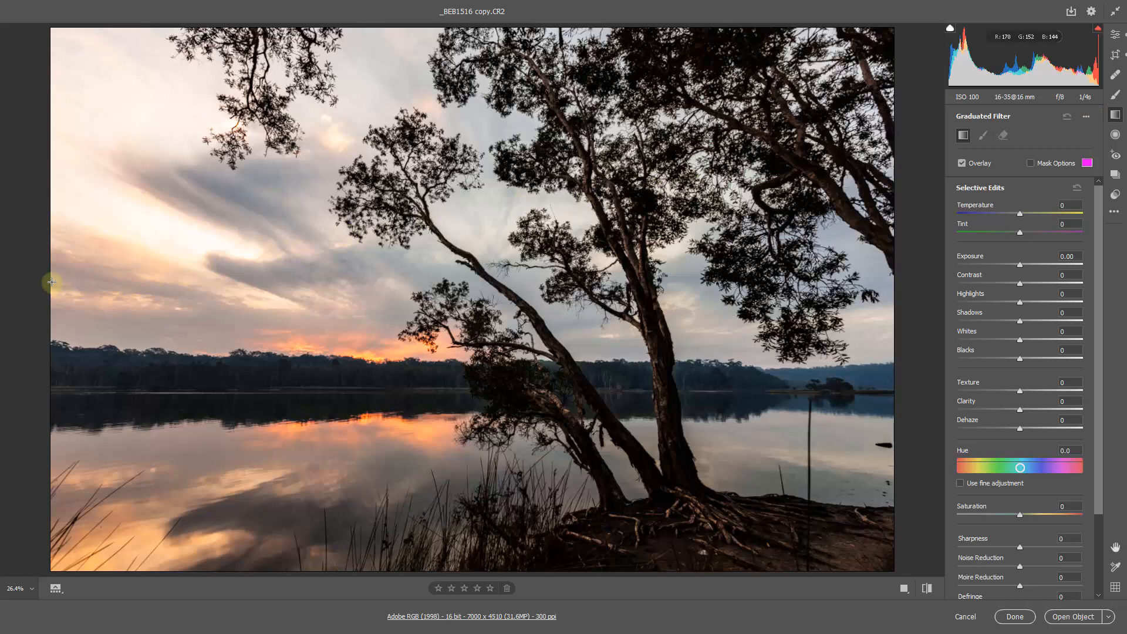
drag(51, 285, 610, 290)
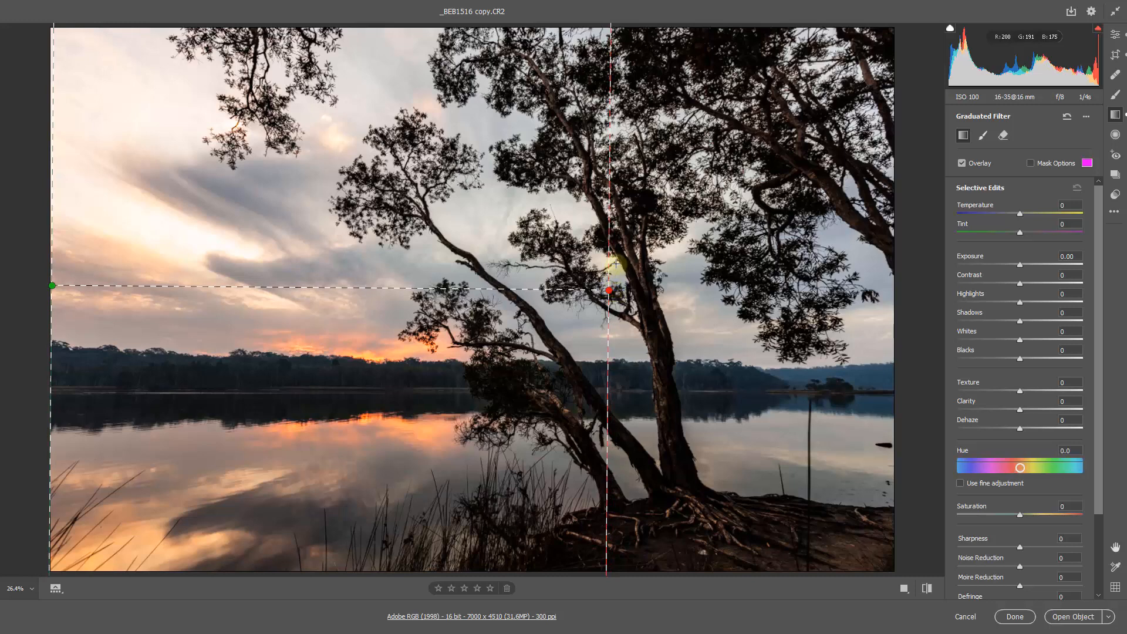
key(v)
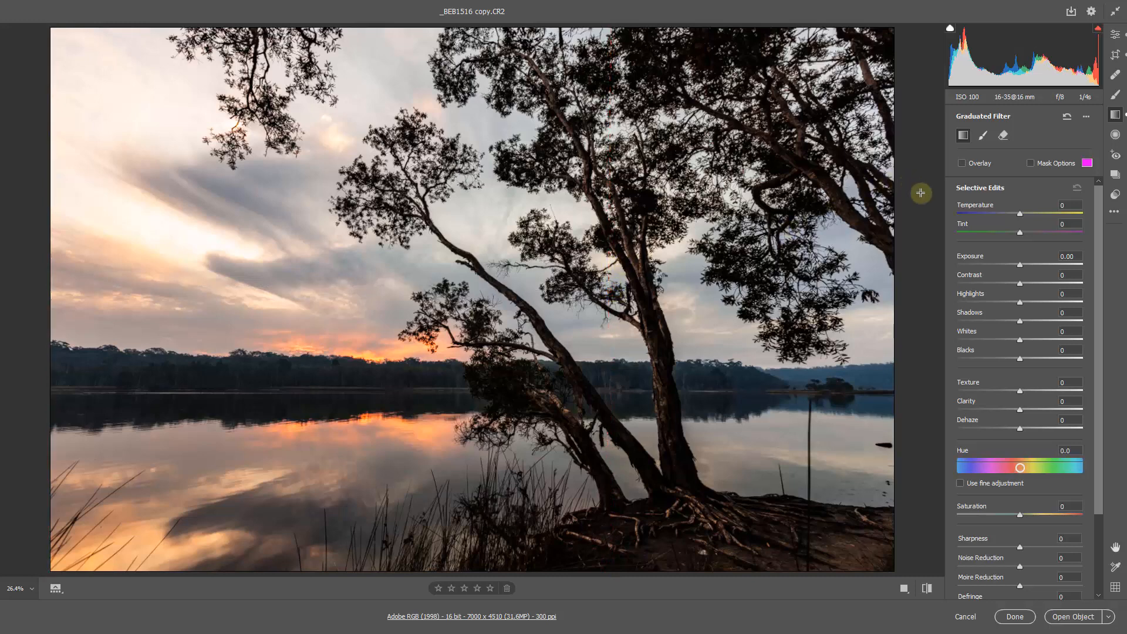
- Darken the graduated filter area with Exposure -0.65 and Highlights -65
click(1018, 265)
drag(1018, 266, 981, 301)
click(987, 302)
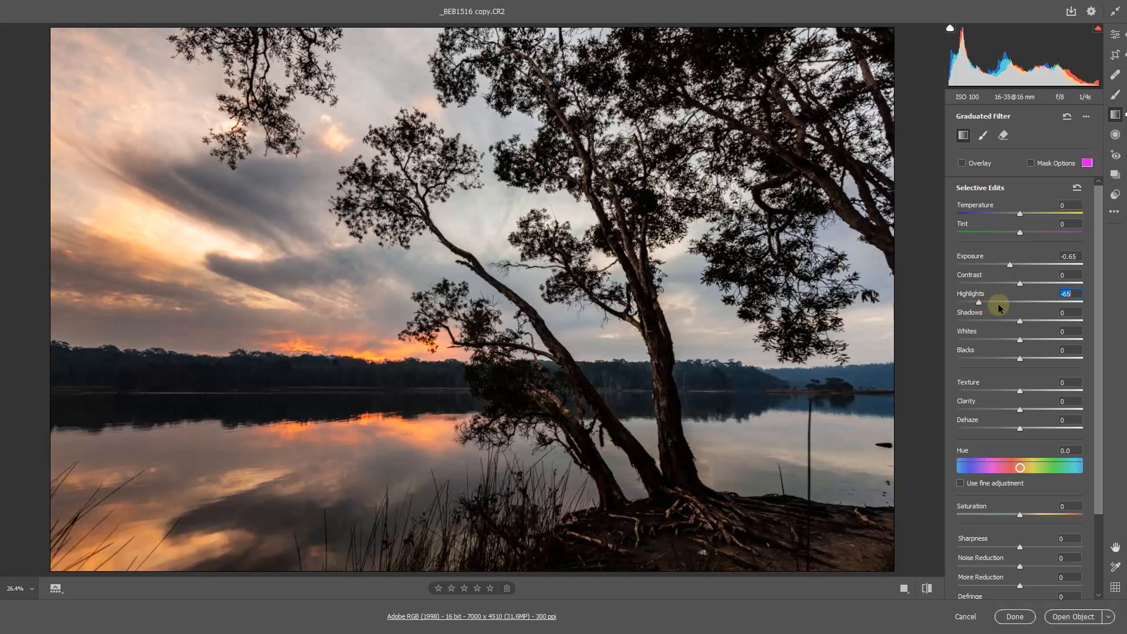
- Set the graduated filter's Clarity to +31
click(1038, 410)
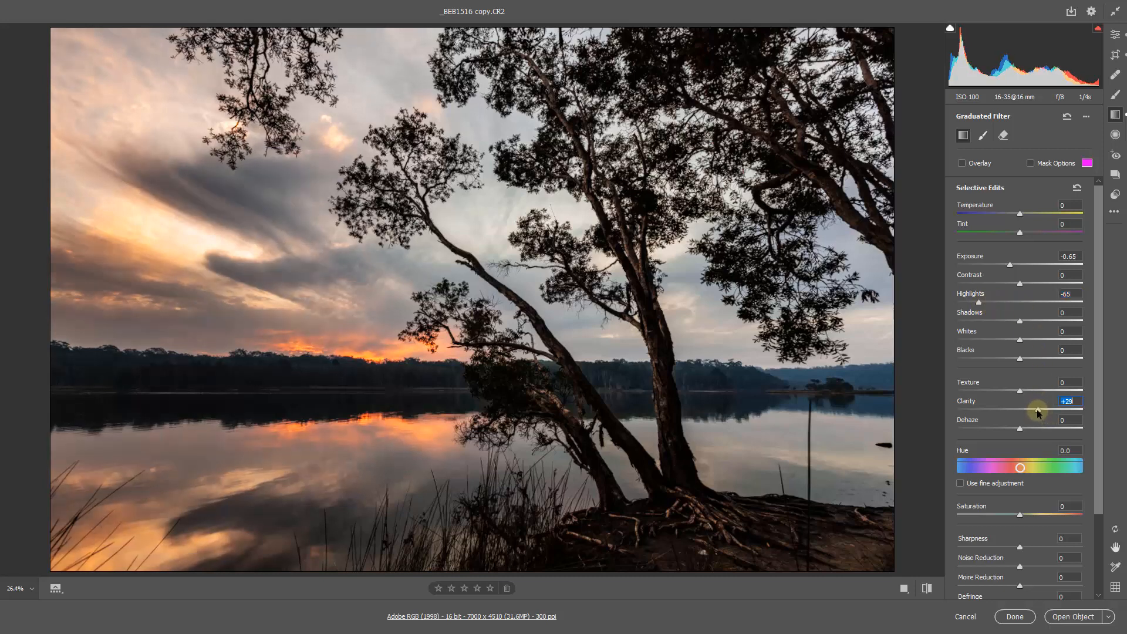
key(Up)
key(Up)
key(Up)
key(Up)
drag(1040, 412, 1043, 413)
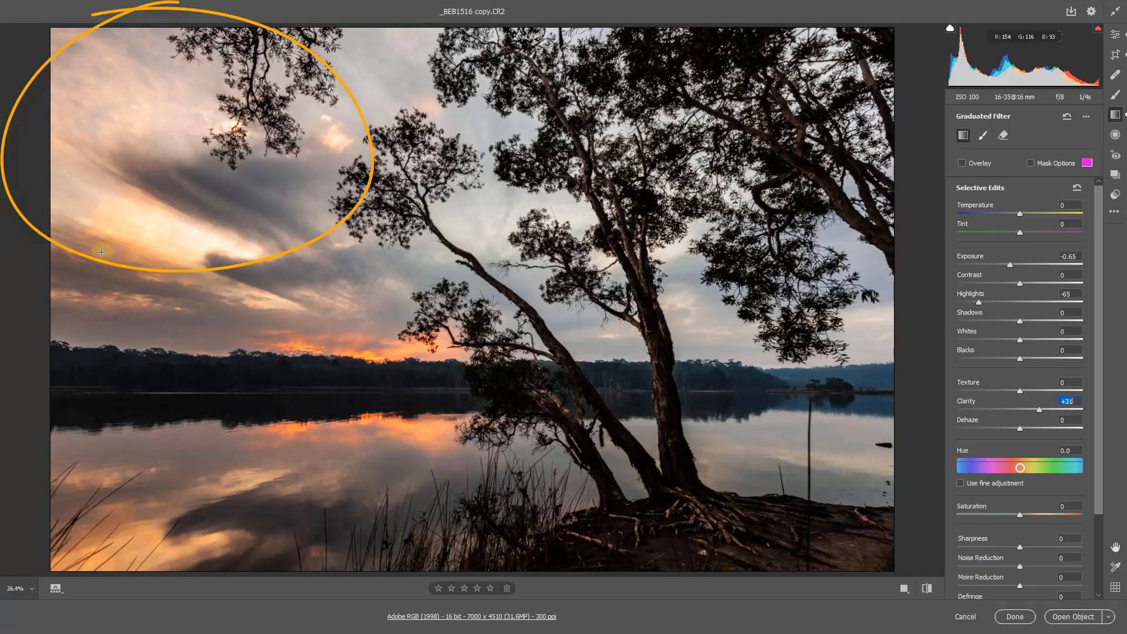
- Draw a second graduated filter diagonally from the photo's upper-left corner down to the sky just above the horizon
key(e)
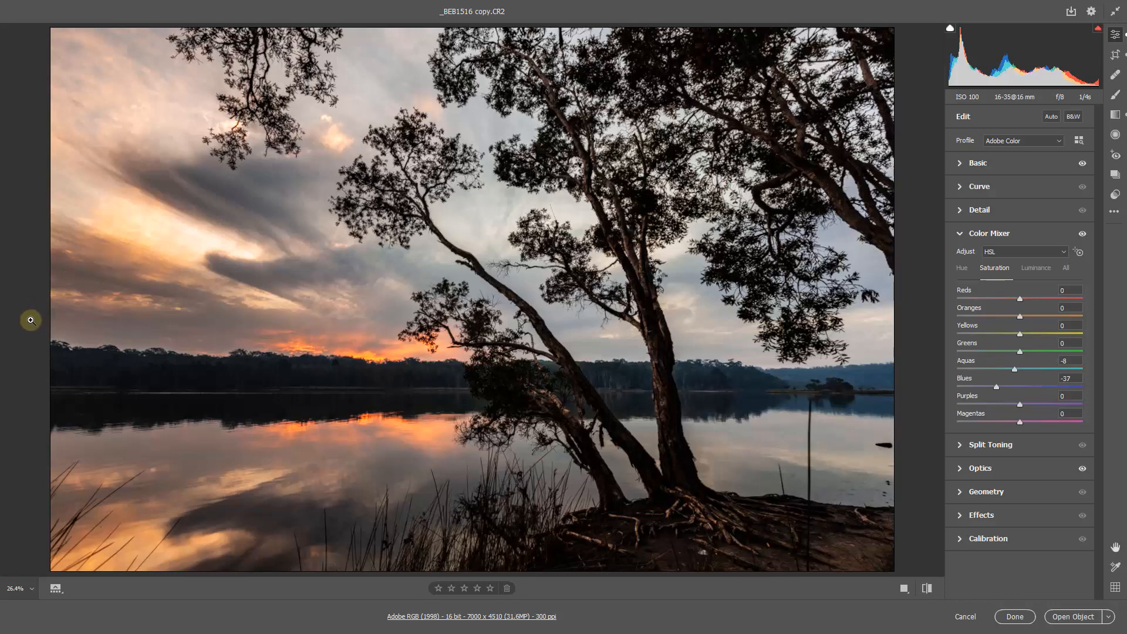
click(1115, 116)
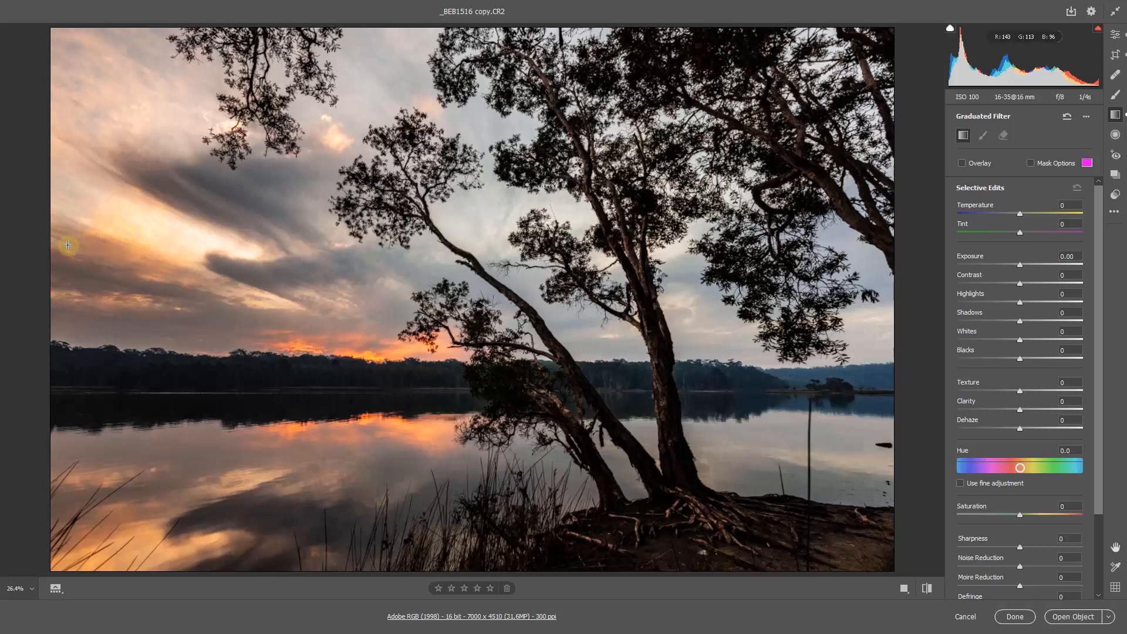
drag(67, 248, 41, 297)
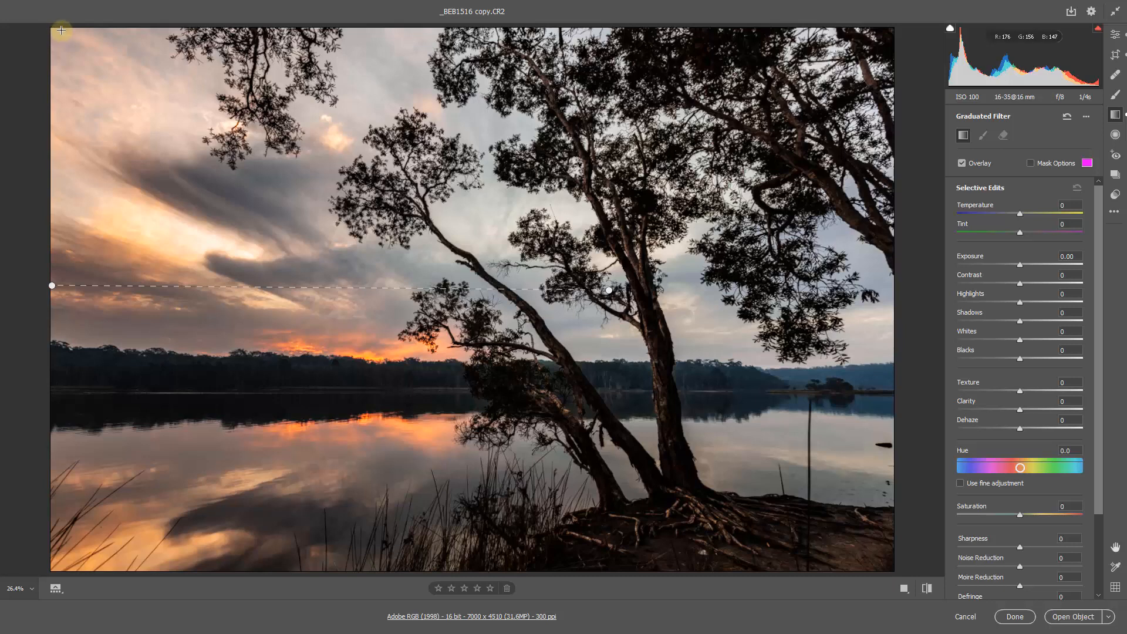
drag(62, 31, 151, 305)
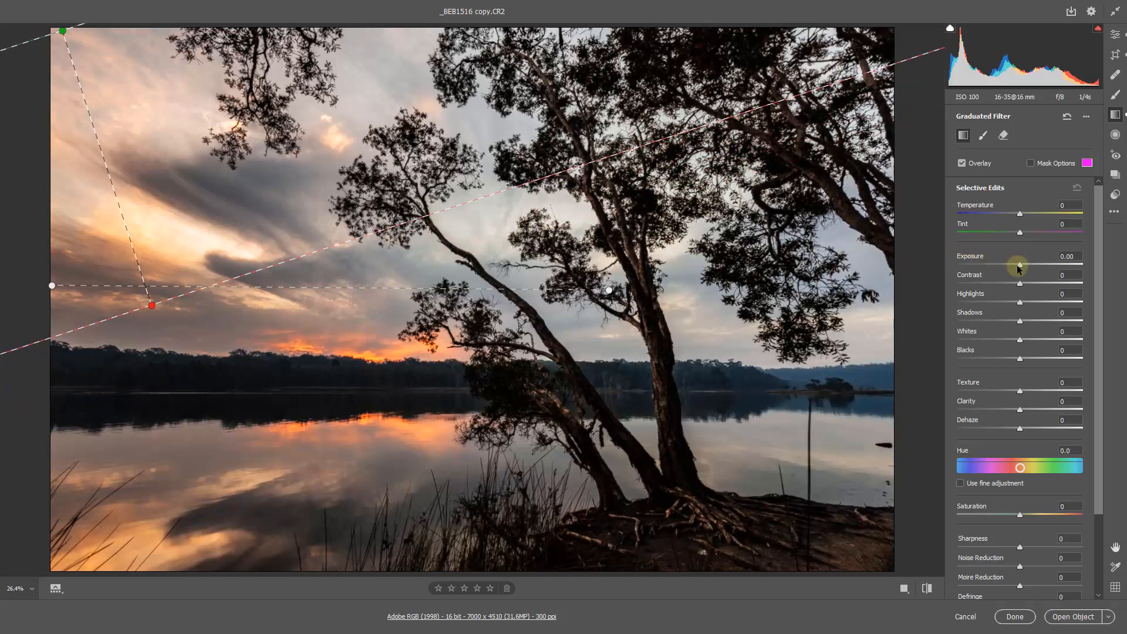
- Set the diagonal filter to Exposure -0.95, Clarity +41, Blacks -21 and Highlights -13, and rotate it to a shallower angle
drag(1018, 264, 1003, 269)
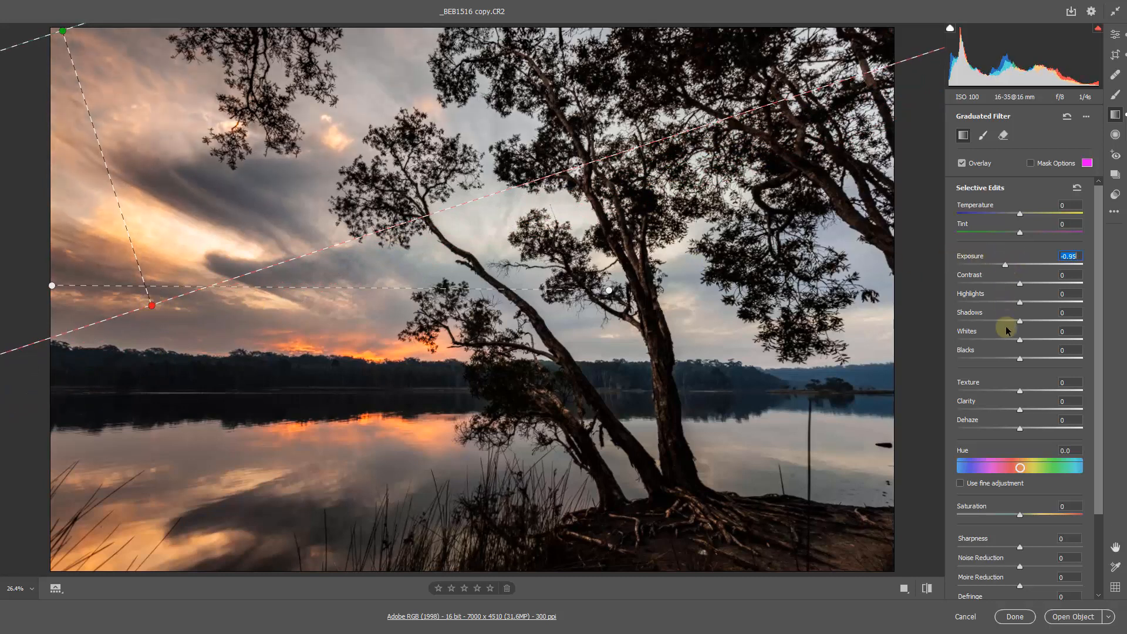
drag(1019, 409, 1046, 412)
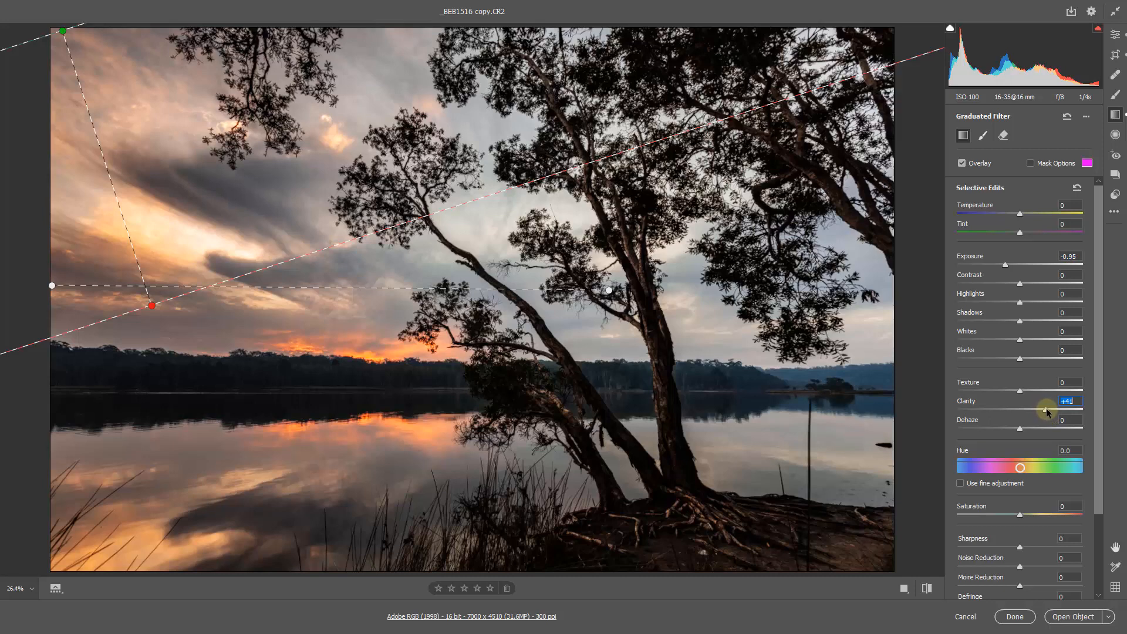
drag(1019, 358, 1008, 362)
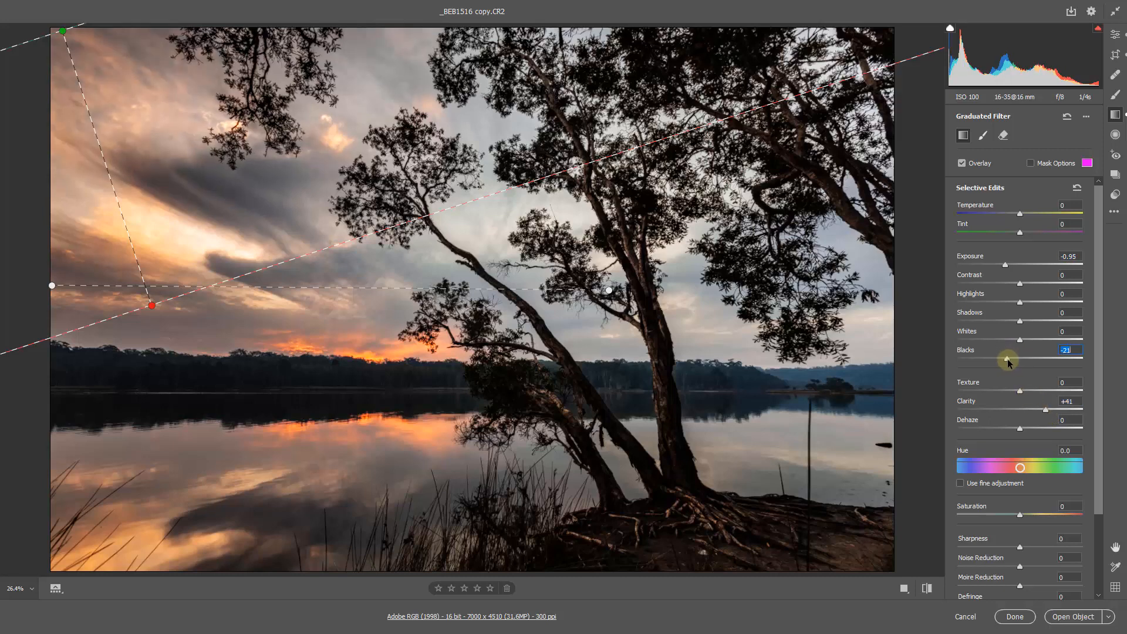
drag(1009, 301, 1013, 303)
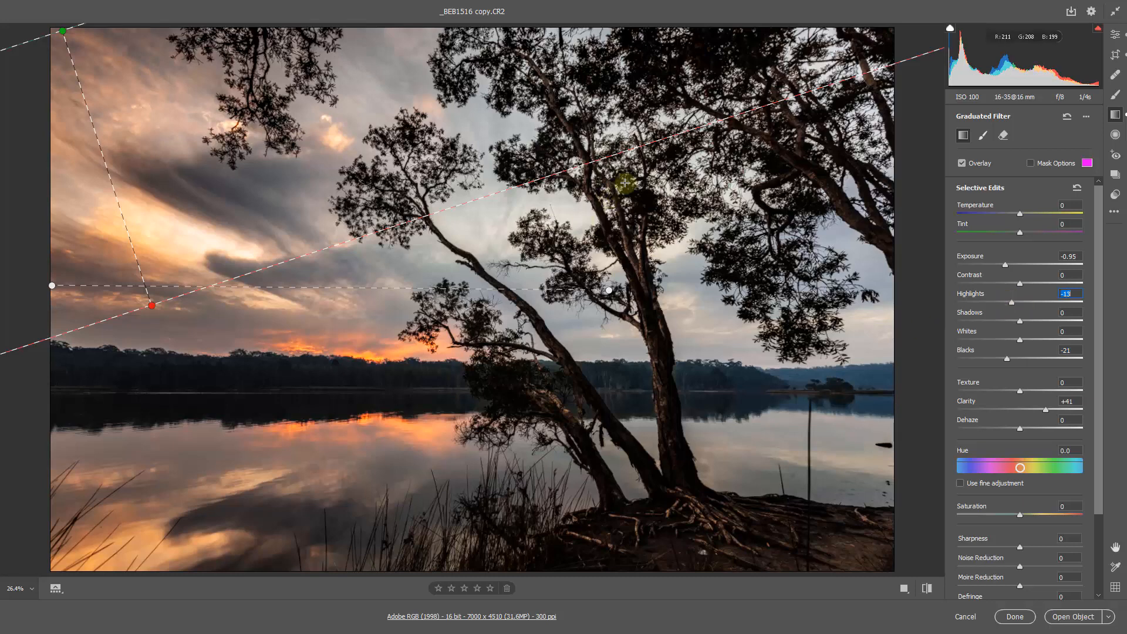
drag(626, 152, 615, 228)
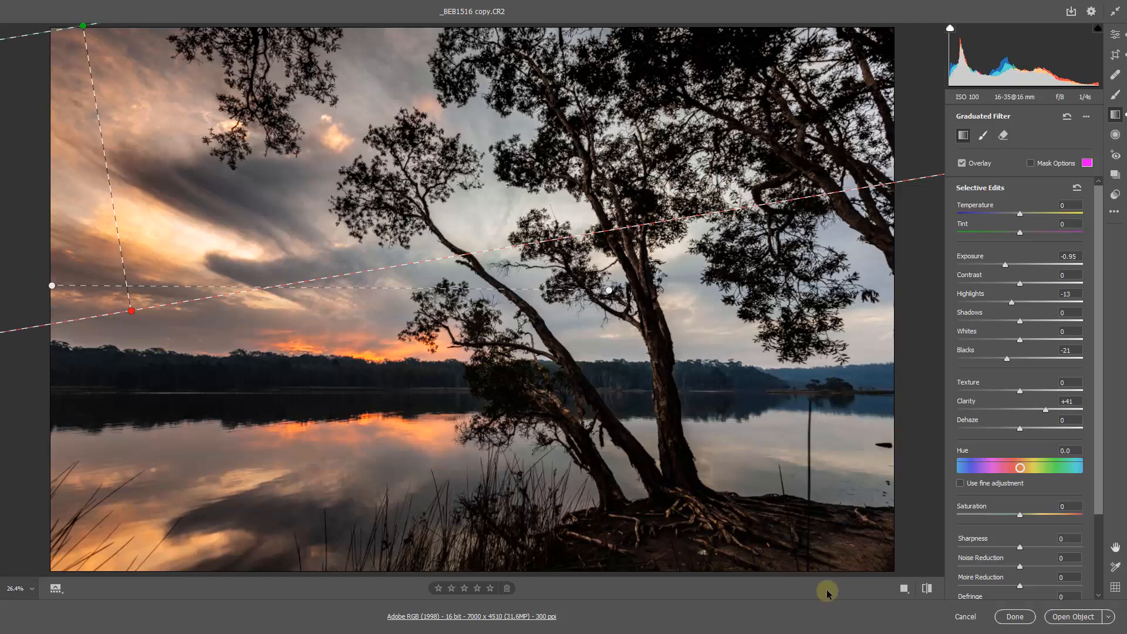
- Draw a third graduated filter from the photo's right edge to the leaning tree and warm it with Temperature +24
key(e)
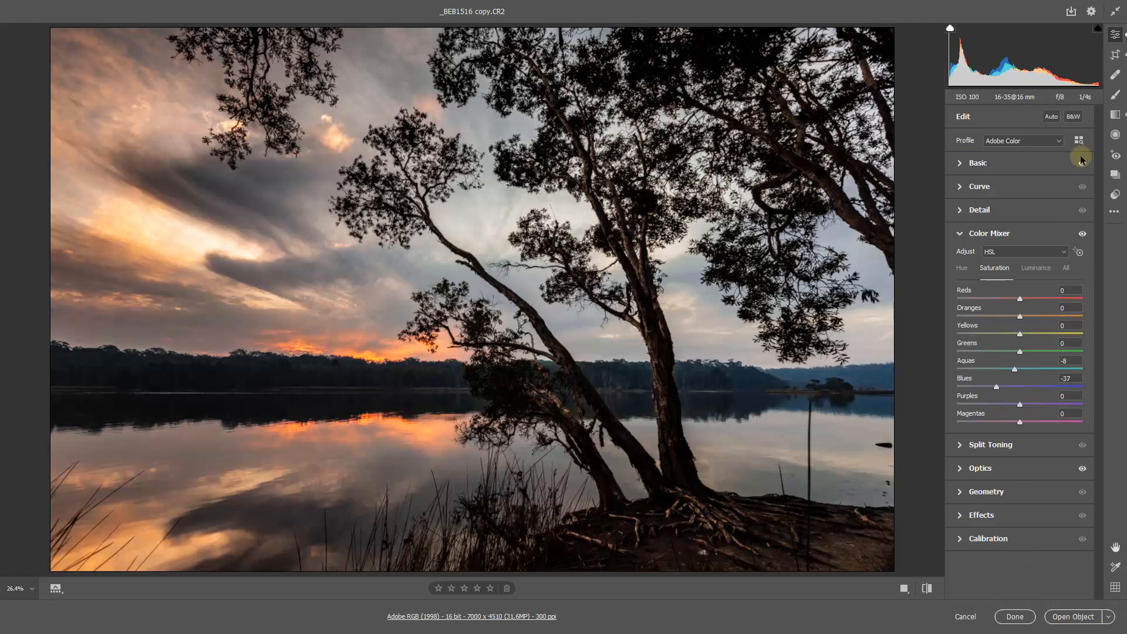
click(1115, 114)
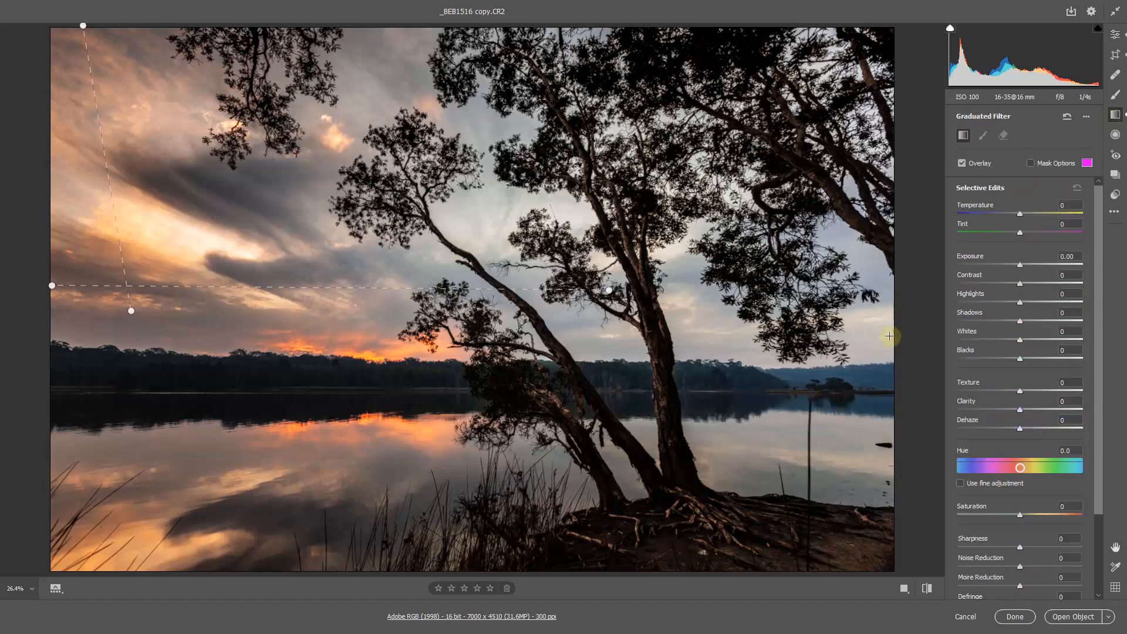
drag(904, 312, 431, 307)
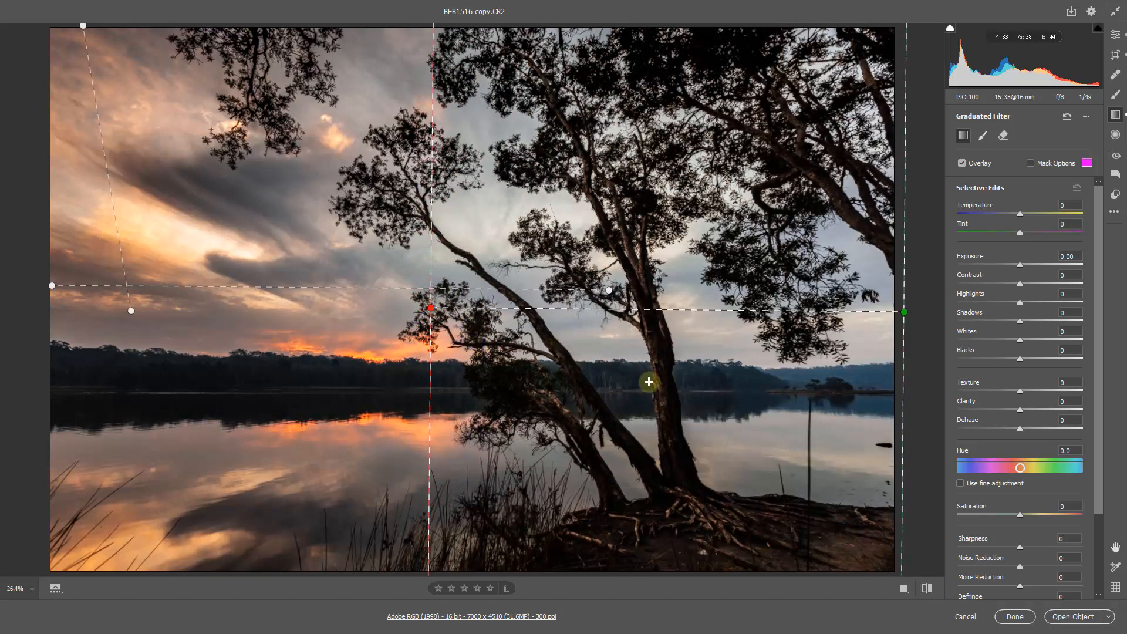
key(v)
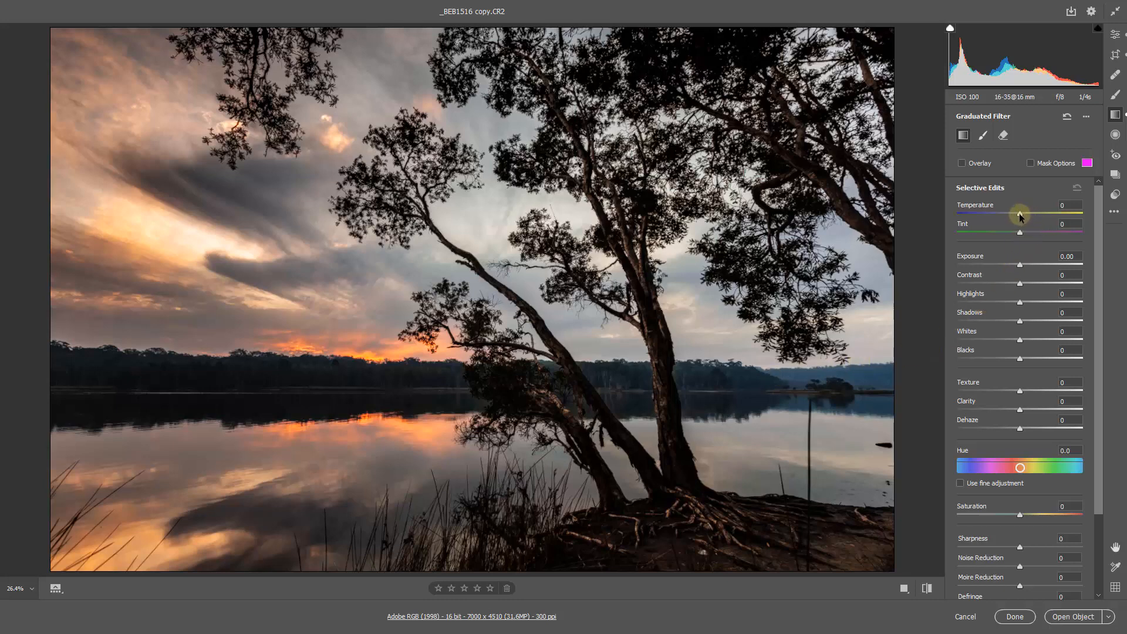
drag(1019, 216, 1033, 220)
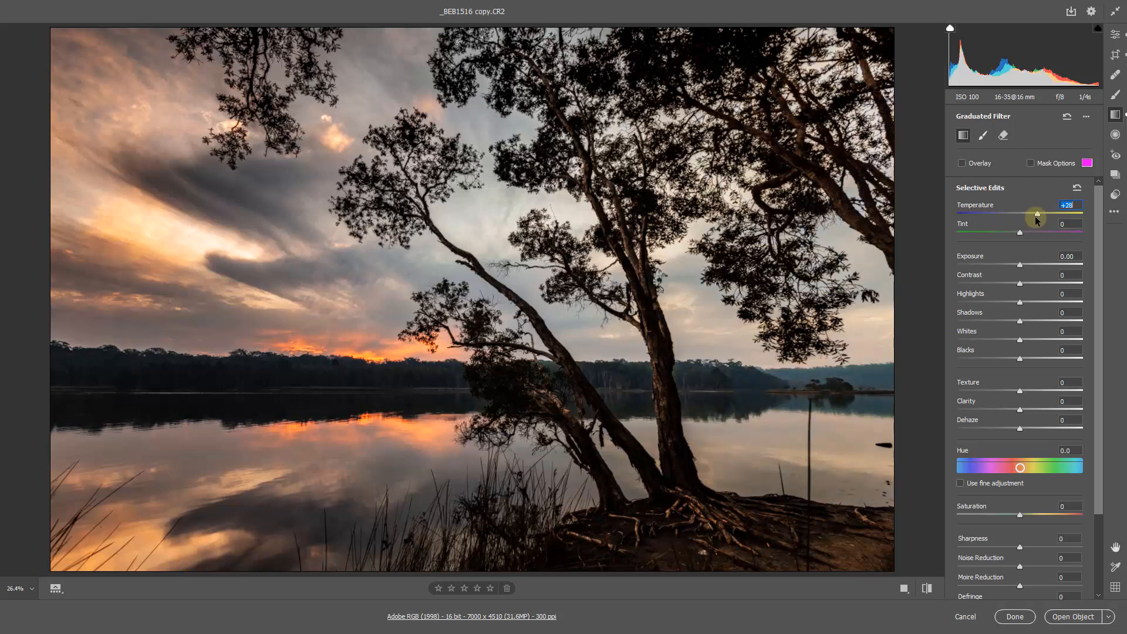
drag(1035, 218, 1033, 219)
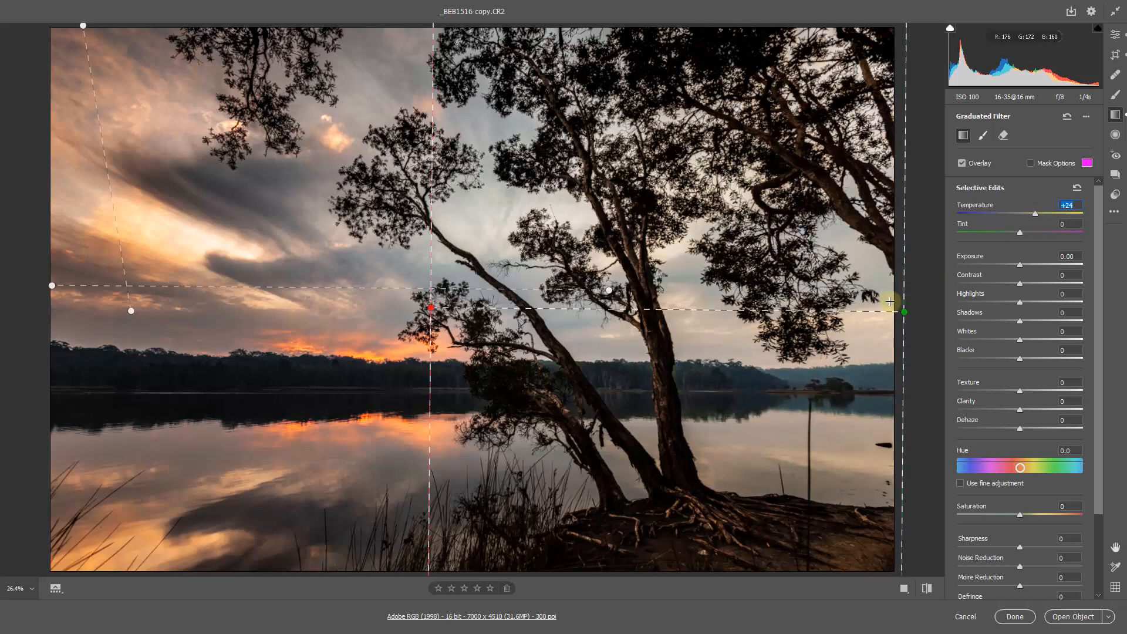
- Move the third filter's start point to the central trunk, hide the overlay, and set Temperature to +31
drag(904, 312, 665, 237)
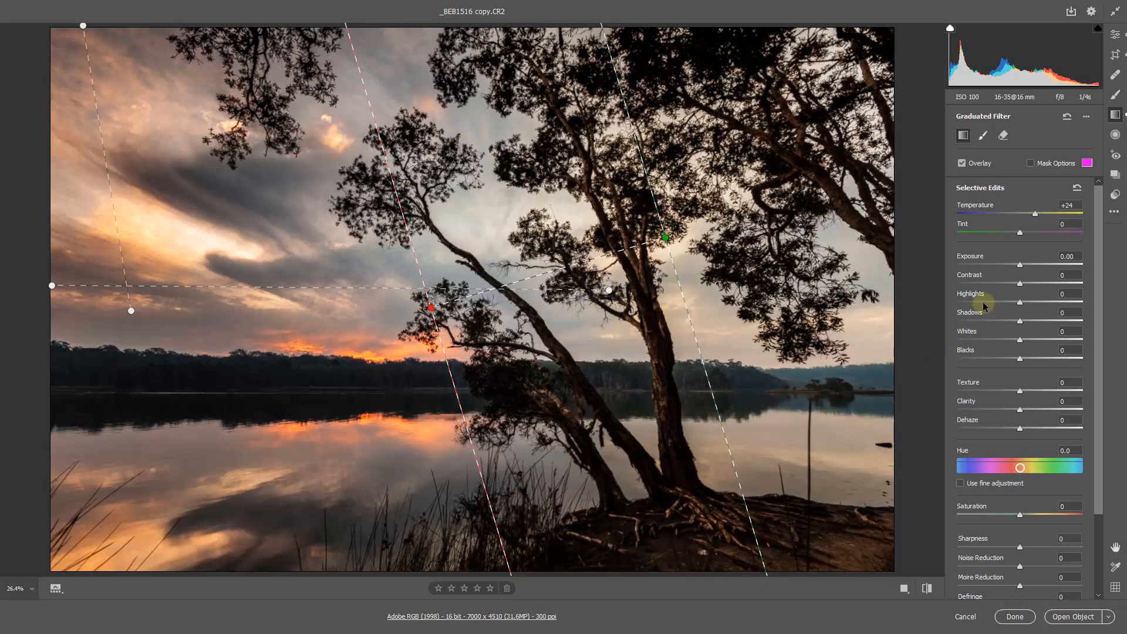
key(v)
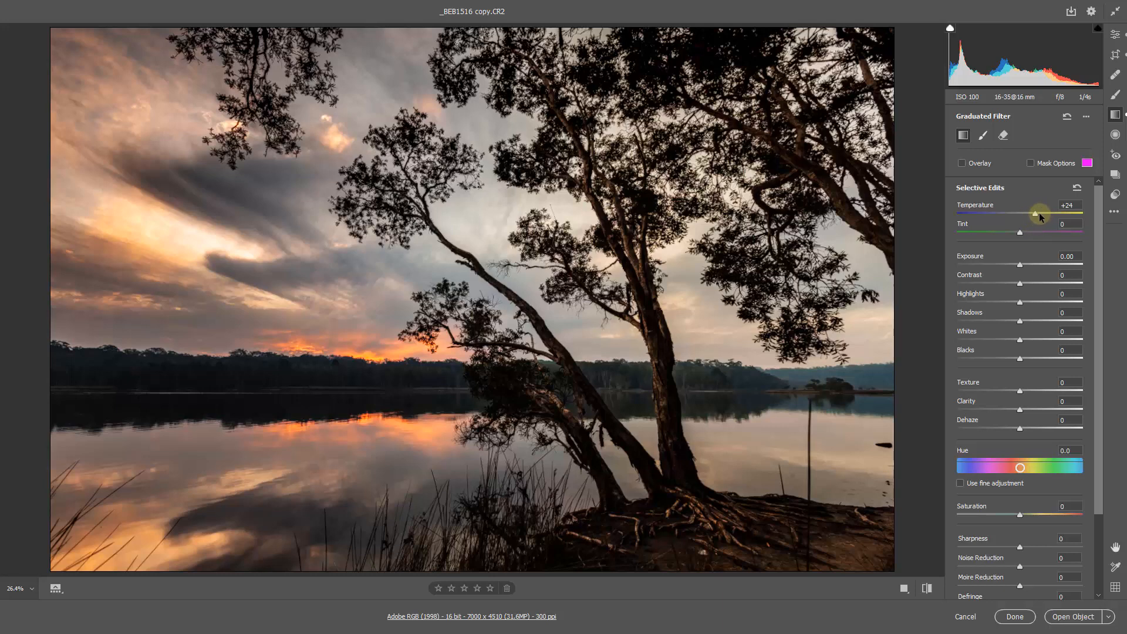
double_click(1035, 213)
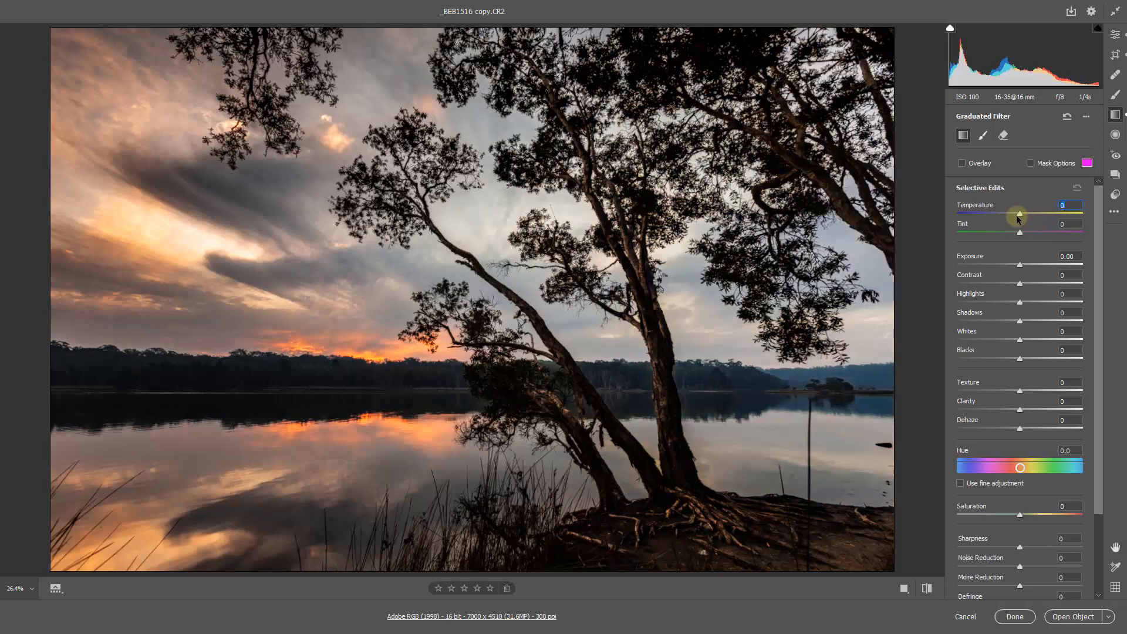
drag(1018, 217, 1040, 218)
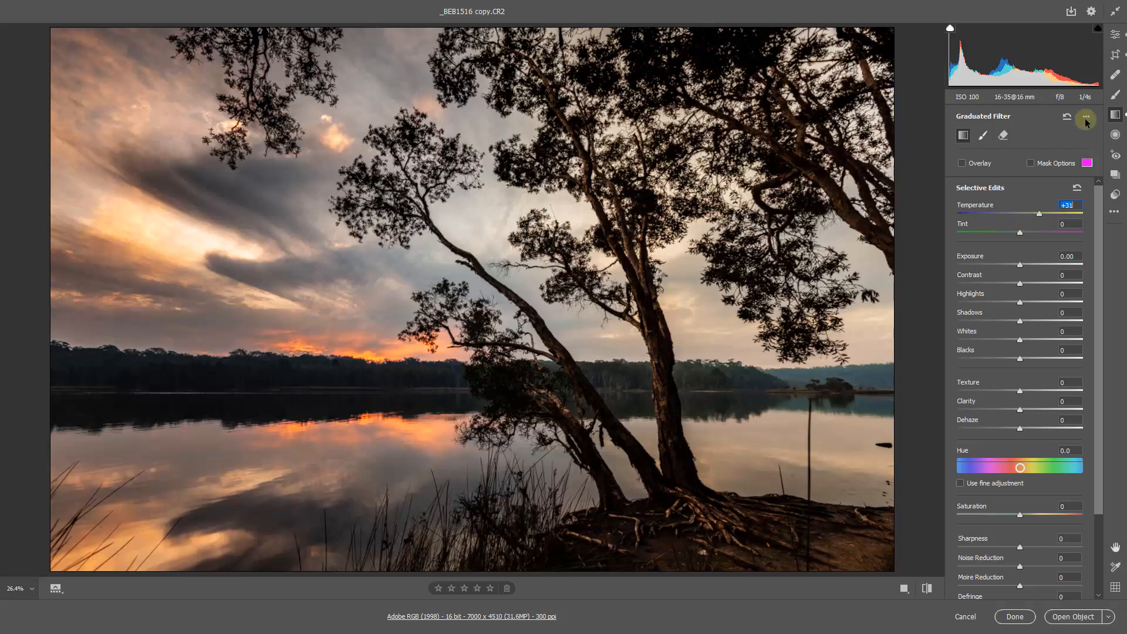
- Brighten the foreground roots, ground and tree trunk with an adjustment brush at Exposure +1.70 and Shadows +45, and switch the brush to erase
click(1115, 98)
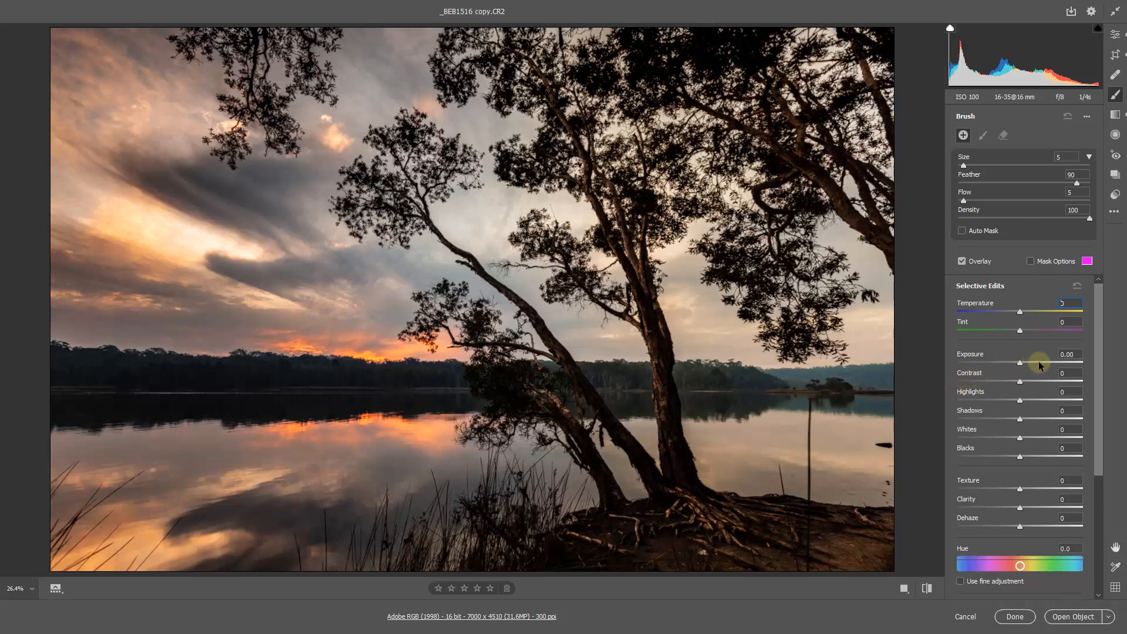
drag(1038, 361, 1045, 365)
click(1049, 417)
mouse_move(772, 539)
mouse_down()
mouse_move(882, 542)
mouse_move(655, 544)
mouse_move(846, 536)
mouse_move(884, 551)
mouse_move(683, 529)
mouse_move(565, 555)
mouse_move(724, 532)
mouse_move(864, 553)
mouse_move(643, 545)
mouse_move(606, 562)
mouse_move(862, 565)
mouse_move(635, 553)
mouse_move(669, 538)
mouse_move(562, 559)
mouse_move(794, 555)
mouse_move(676, 544)
mouse_move(728, 540)
mouse_move(704, 535)
mouse_move(723, 510)
mouse_move(696, 521)
mouse_move(687, 509)
mouse_move(656, 394)
mouse_move(640, 266)
mouse_move(593, 310)
mouse_move(525, 336)
mouse_move(526, 407)
mouse_move(625, 409)
mouse_move(670, 393)
mouse_move(629, 287)
mouse_move(655, 326)
mouse_up()
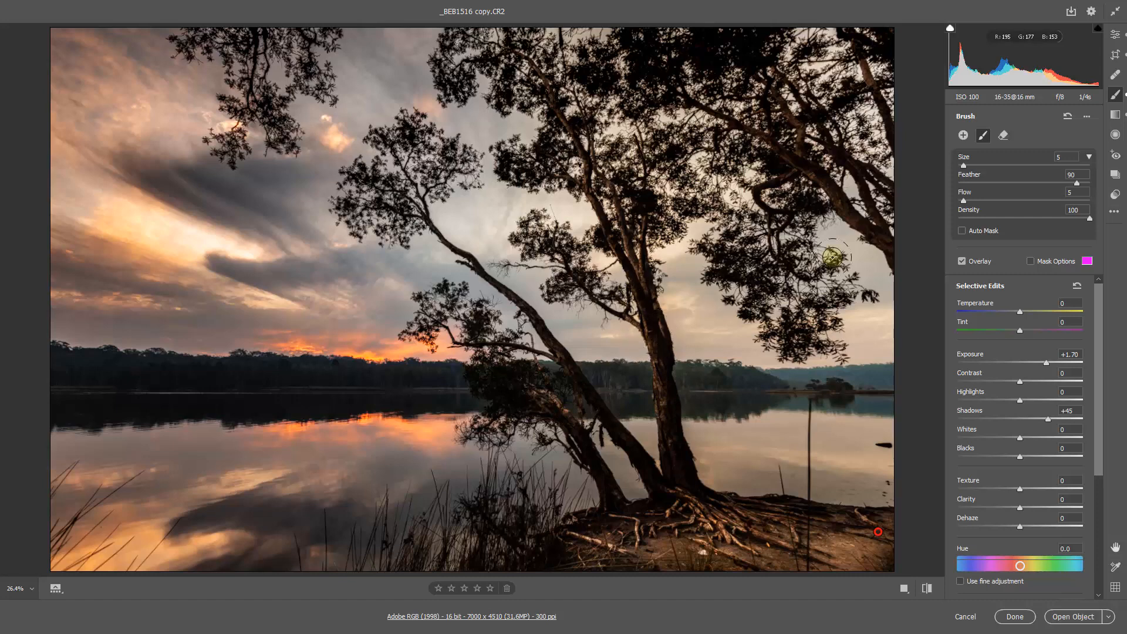
click(1000, 135)
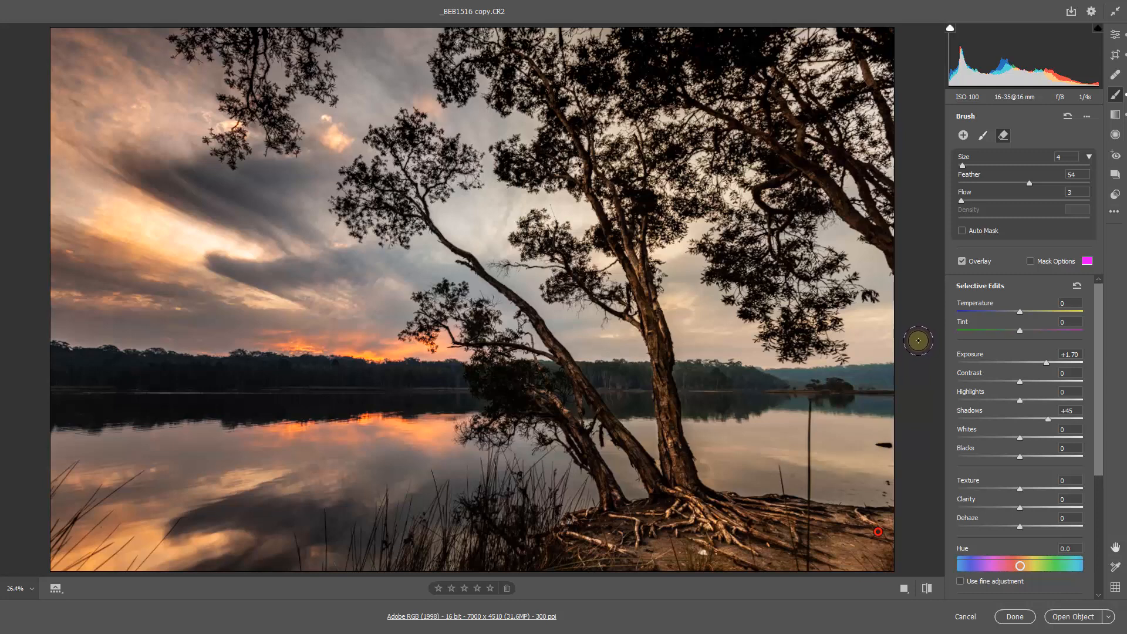
- Add an inverted radial filter fitted to the whole photo, hide its overlay, and set Exposure to -0.30
click(1115, 136)
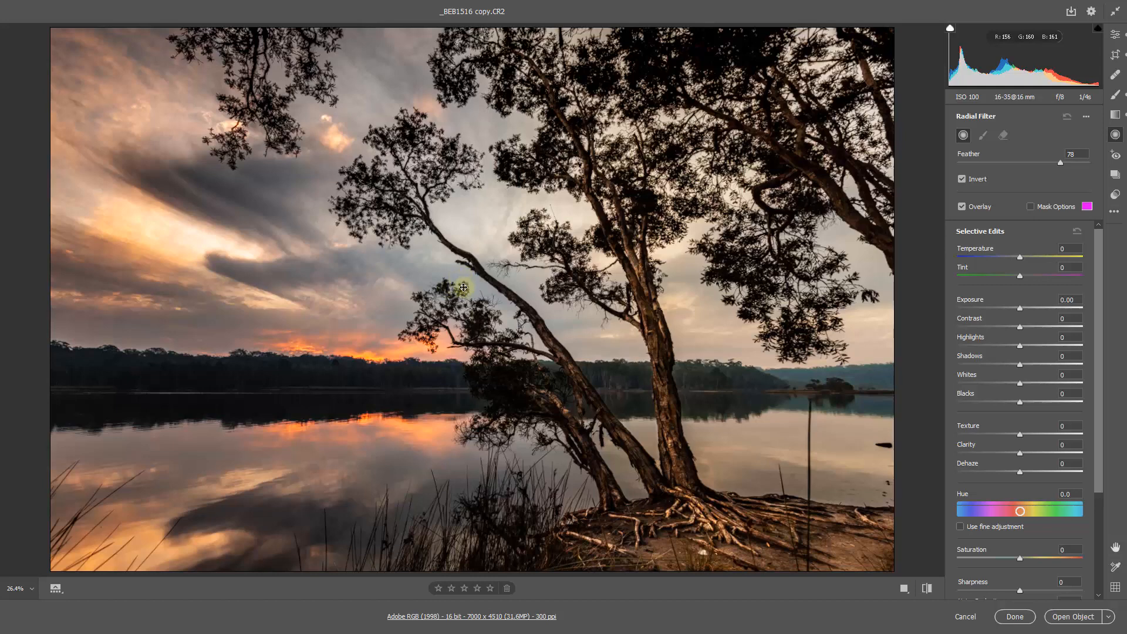
double_click(474, 299)
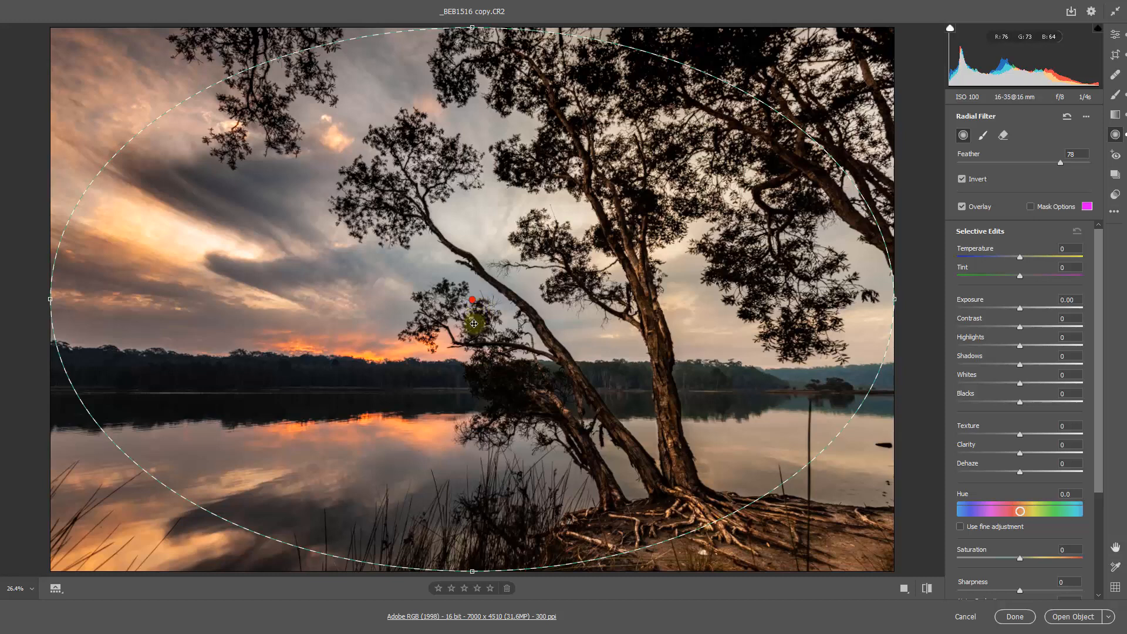
key(v)
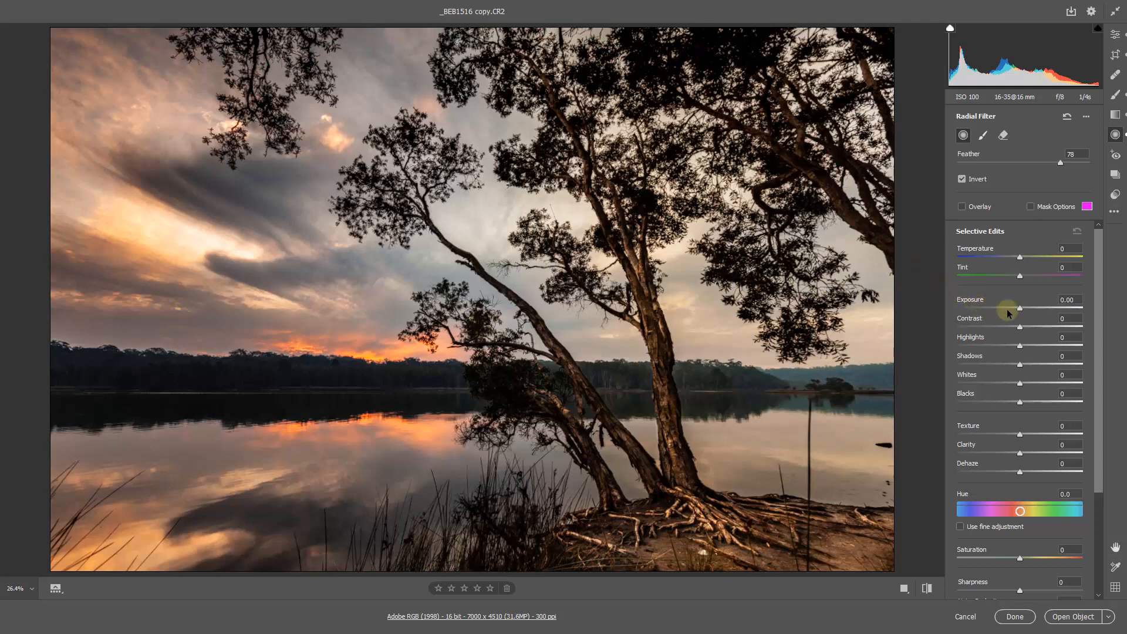
drag(1019, 309, 1014, 313)
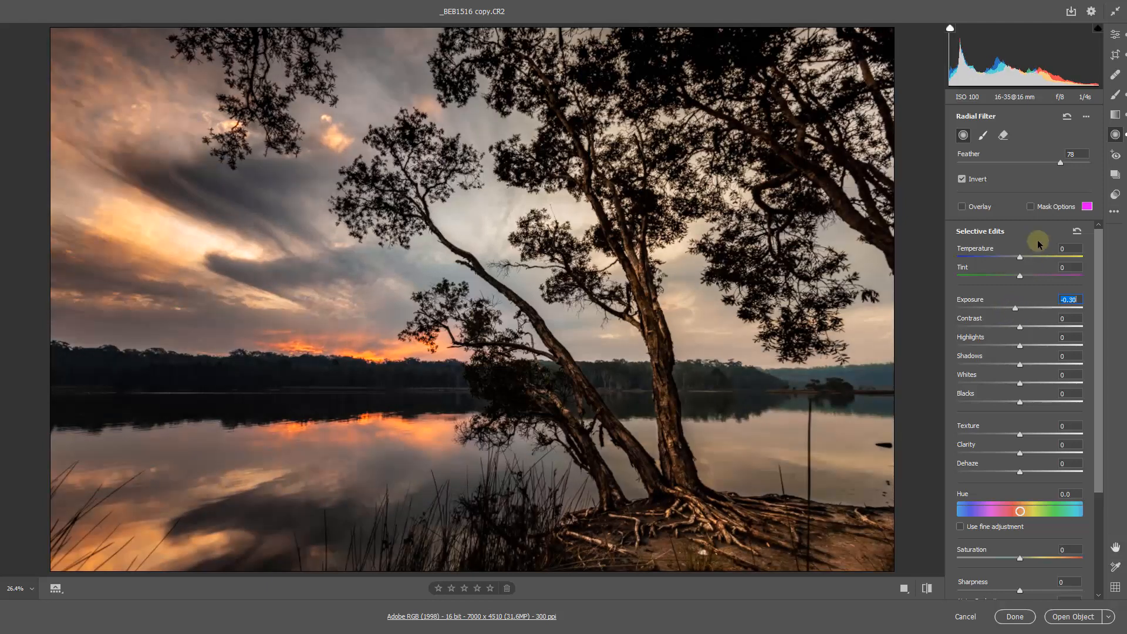
- Set the radial filter's Feather to 47, reset its Exposure, lower it to -1.00, and ease the darkening slightly
drag(1052, 164, 1020, 165)
click(1016, 313)
double_click(1016, 311)
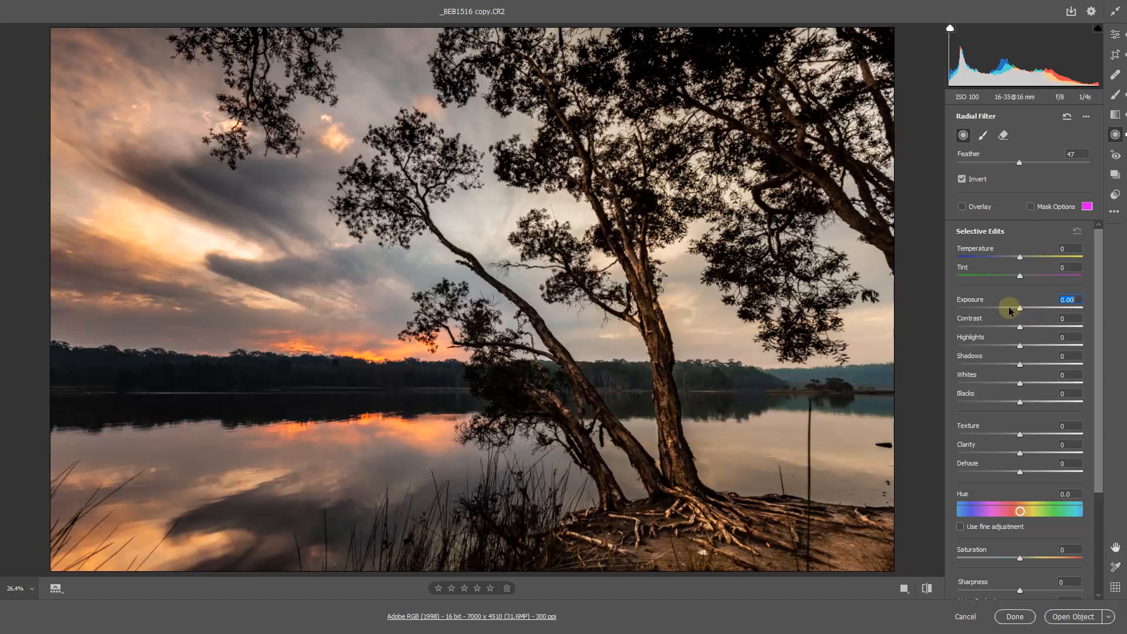
drag(1015, 307, 1003, 314)
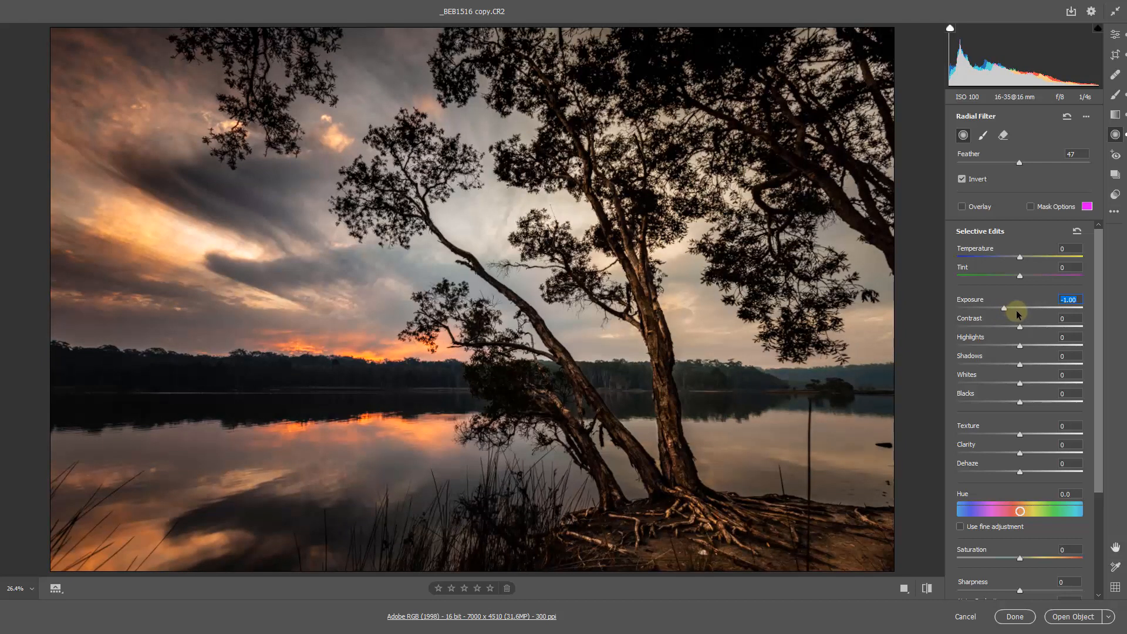
drag(1007, 311, 1009, 311)
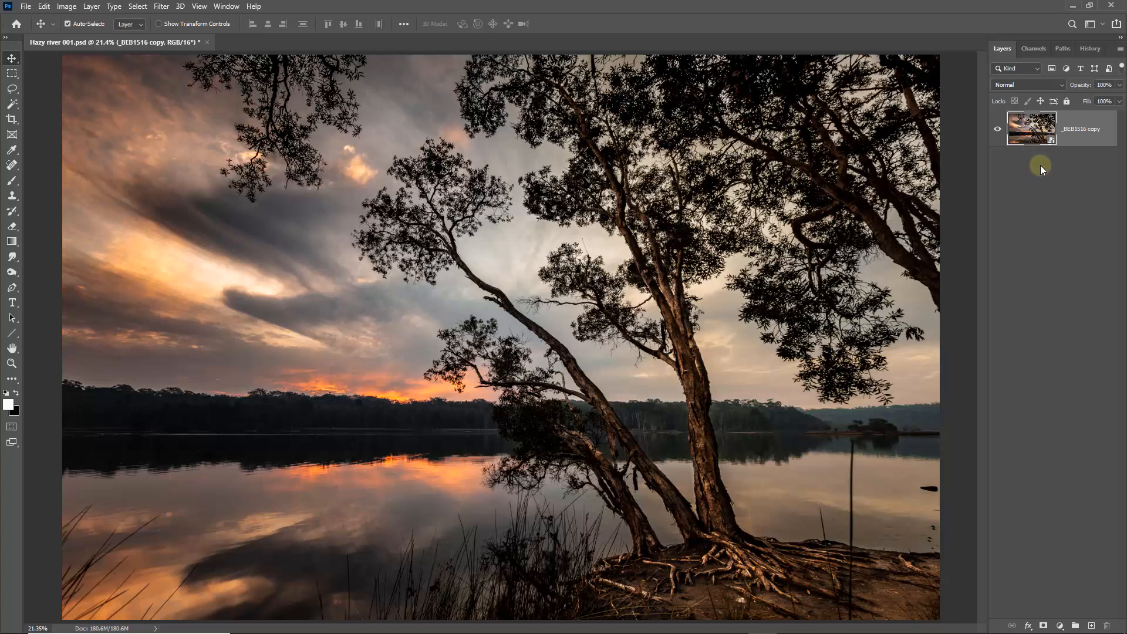
- Duplicate the _BEB1516 copy smart object layer in Photoshop and rasterize the duplicate
key(ctrl+j)
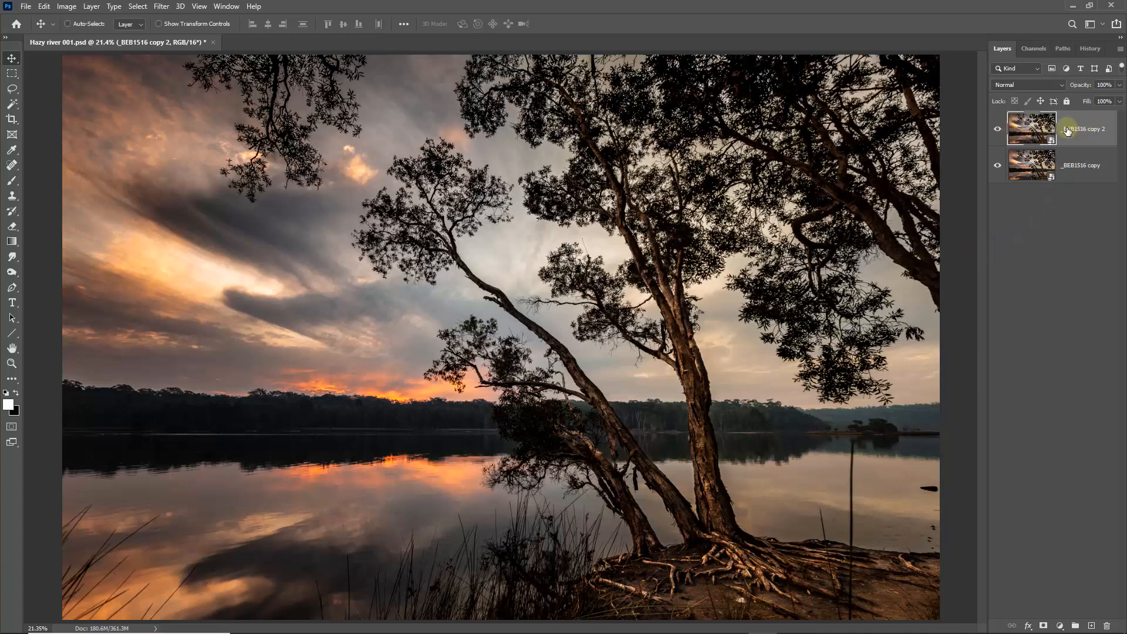
right_click(1090, 125)
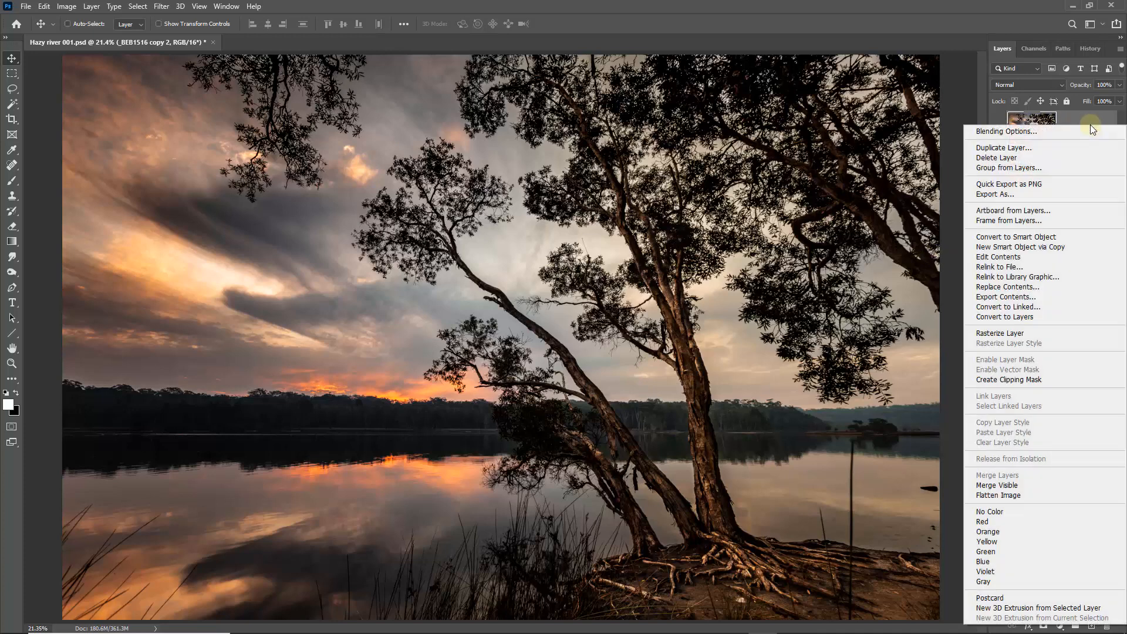
click(1001, 333)
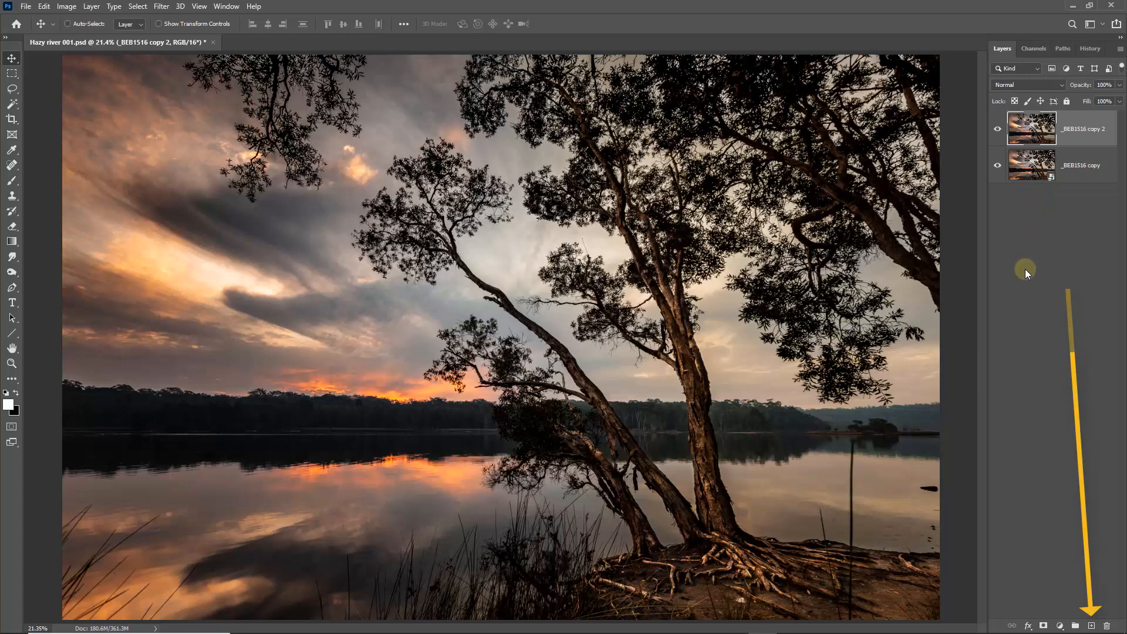
- Add an empty layer above the rasterized copy and activate the Spot Healing Brush tool
click(1092, 624)
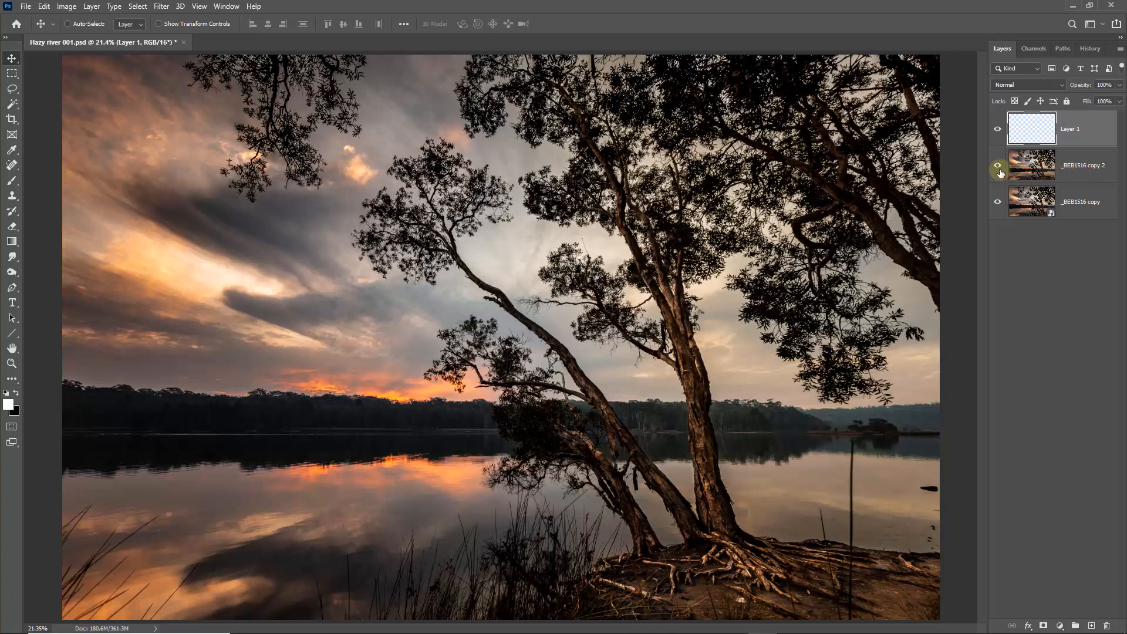
click(12, 165)
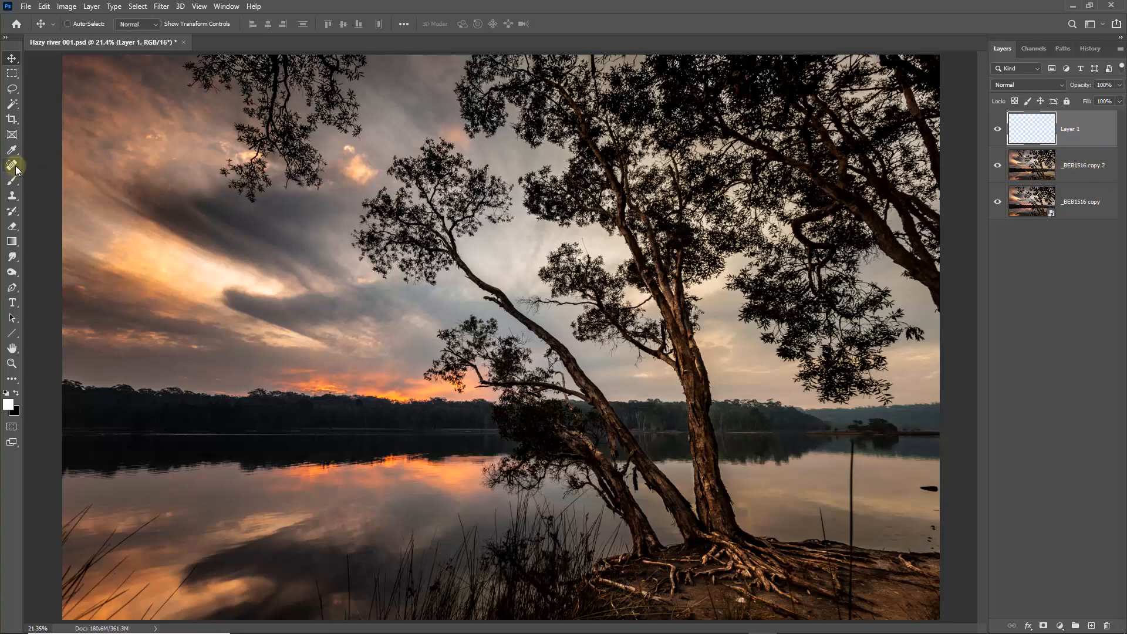
right_click(11, 165)
click(50, 167)
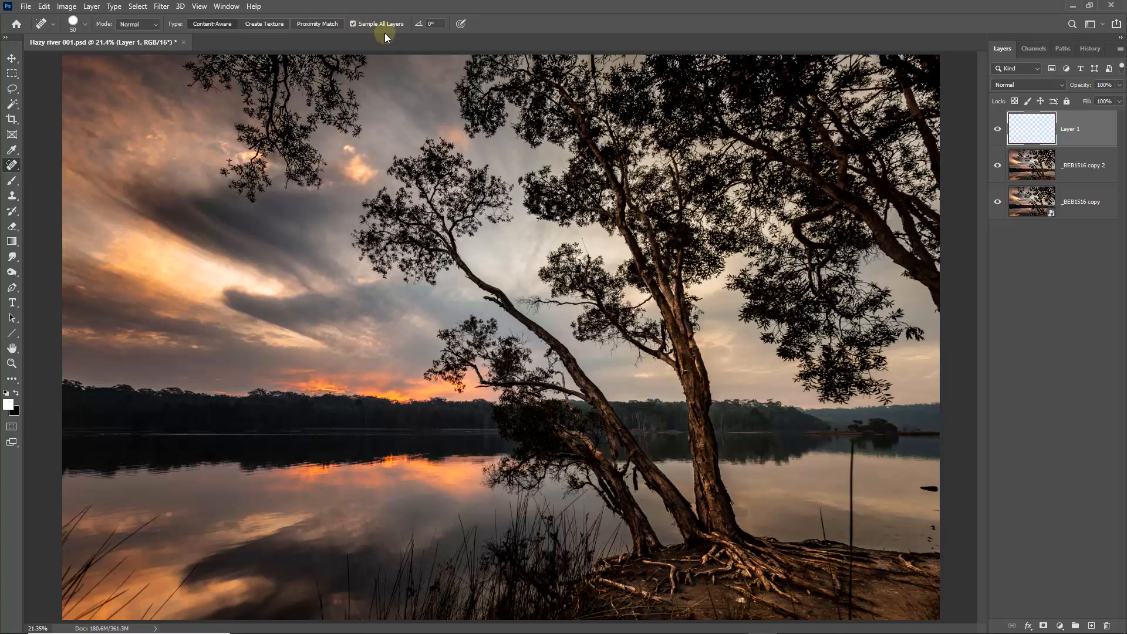
- Heal away the dark floating object and the small dark specks in the water near the photo's right edge
ctrl+click(187, 183)
ctrl+click(194, 188)
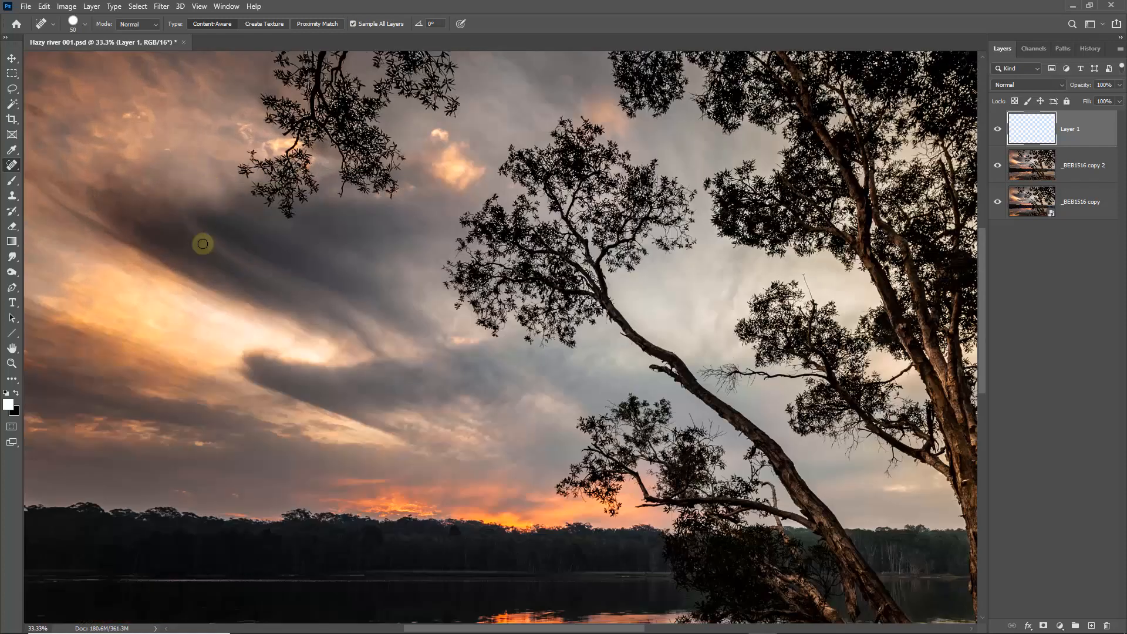
drag(152, 409, 385, 1)
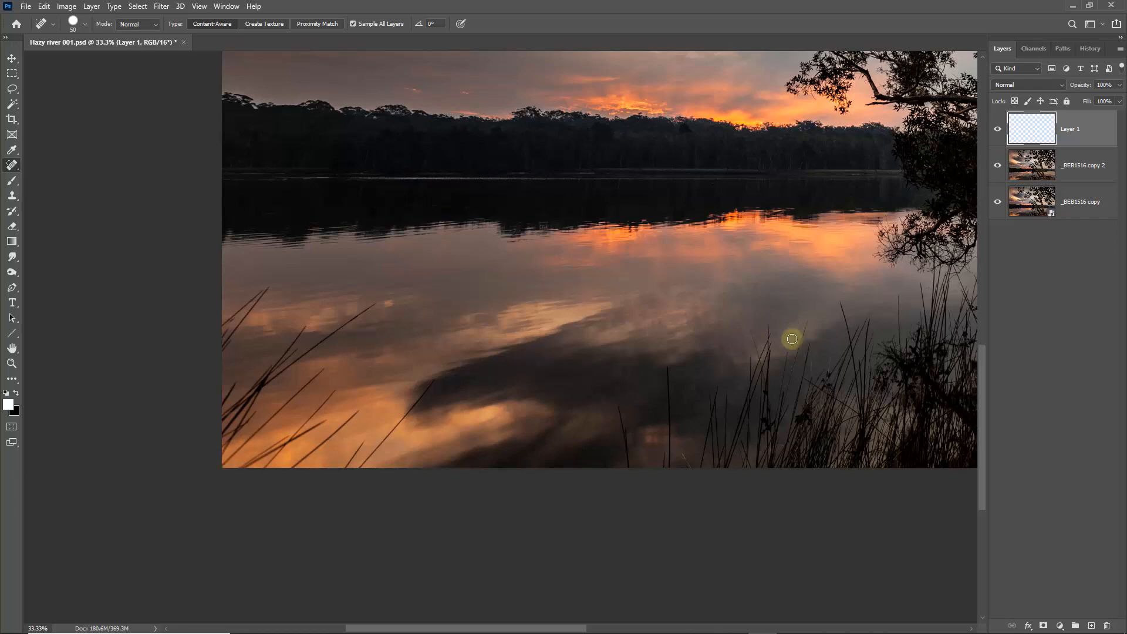
drag(908, 351, 197, 207)
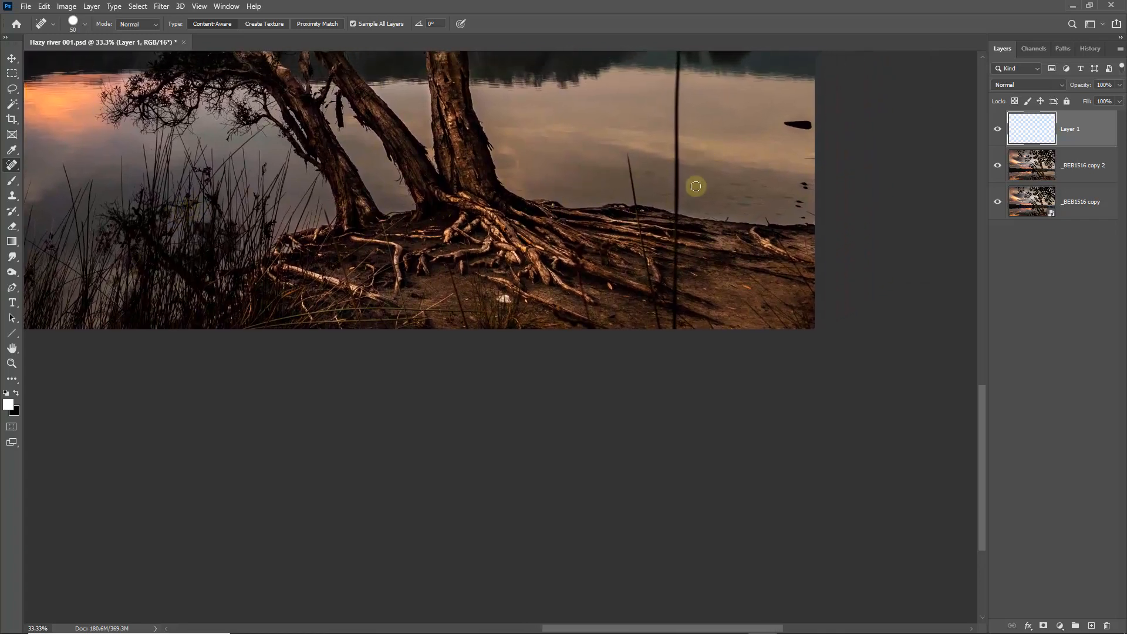
click(757, 163)
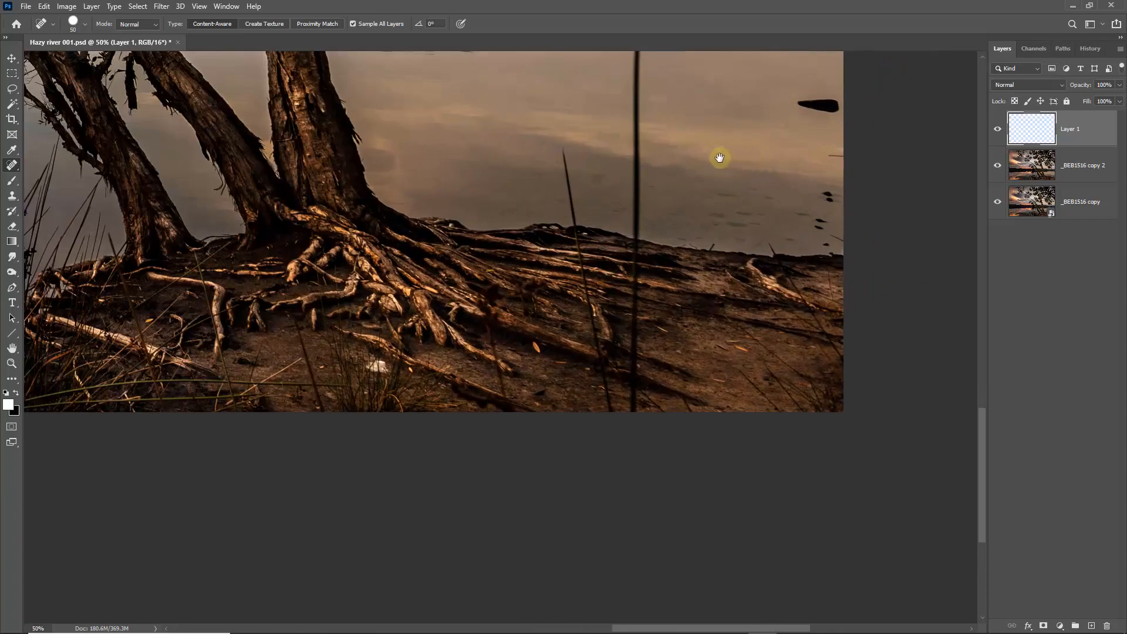
drag(720, 159, 649, 252)
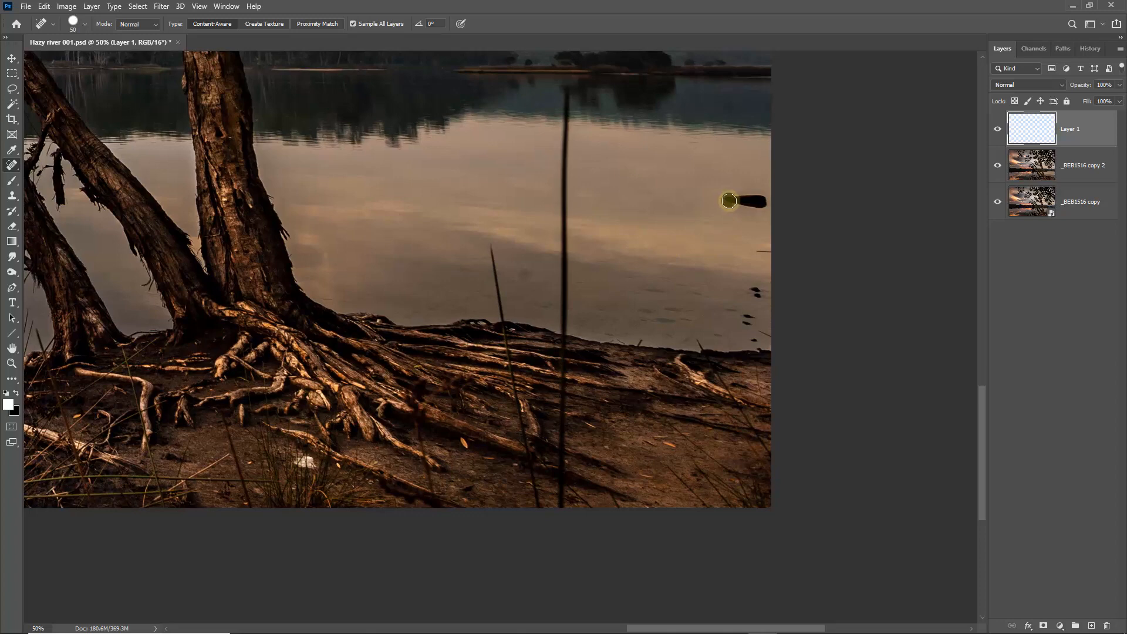
mouse_move(726, 200)
mouse_down()
mouse_move(763, 203)
mouse_move(746, 210)
mouse_move(744, 186)
mouse_move(760, 211)
mouse_up()
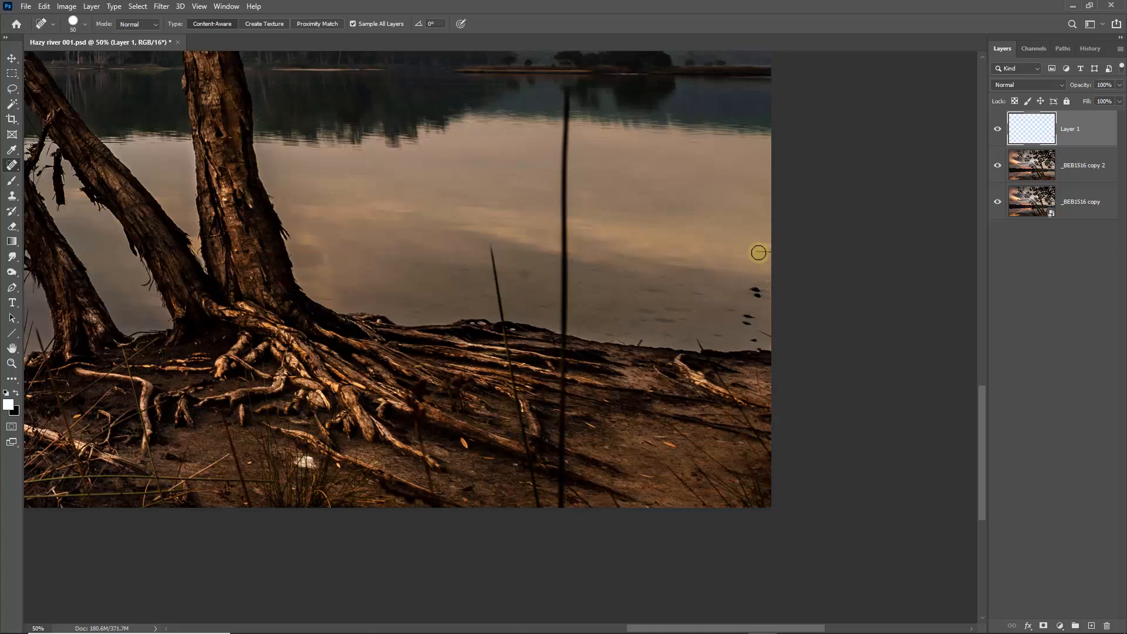
drag(757, 252, 761, 252)
mouse_move(760, 297)
mouse_down()
mouse_move(752, 292)
mouse_move(747, 315)
mouse_up()
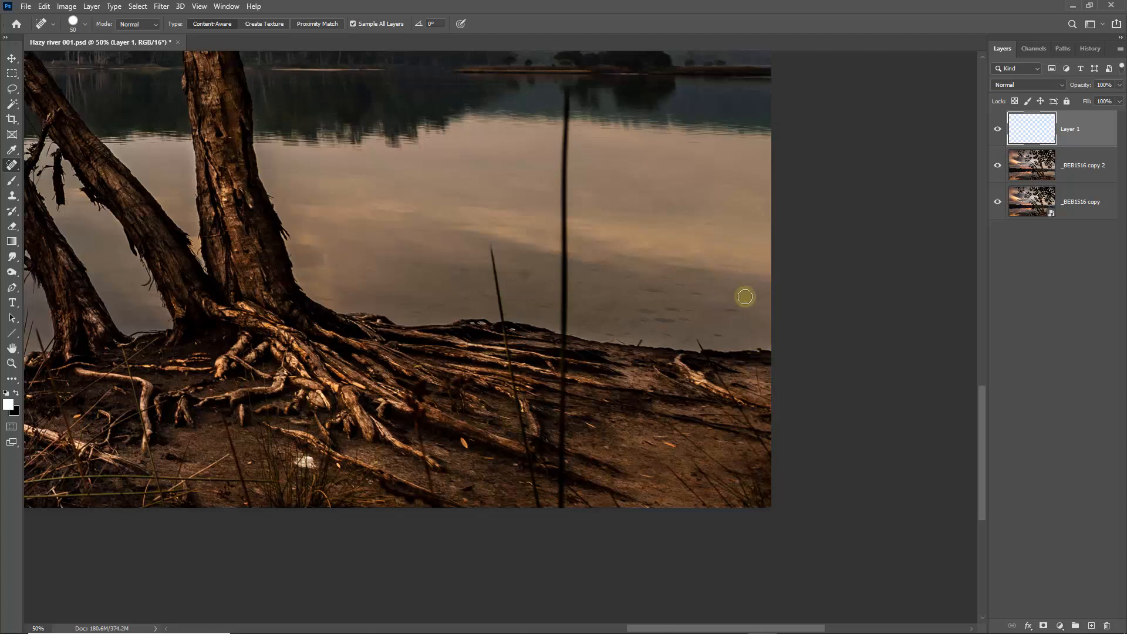
drag(760, 310, 760, 311)
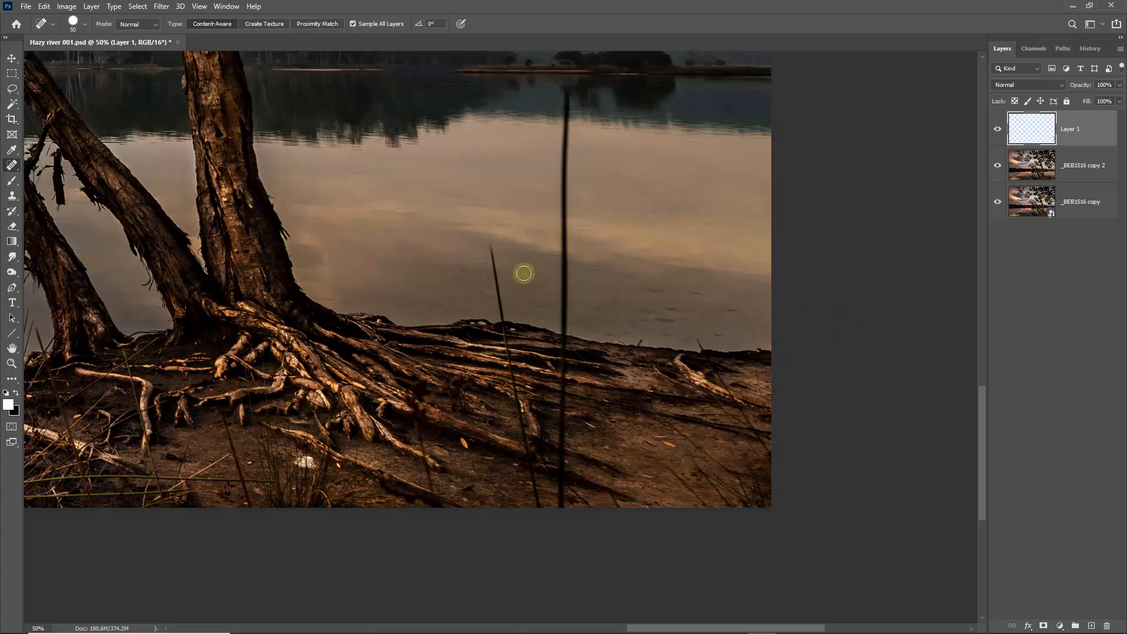
- Heal away the pale root on the right of the shore and the small bright spots on the sand
click(682, 358)
mouse_move(684, 358)
mouse_down()
mouse_move(674, 352)
mouse_move(733, 397)
mouse_up()
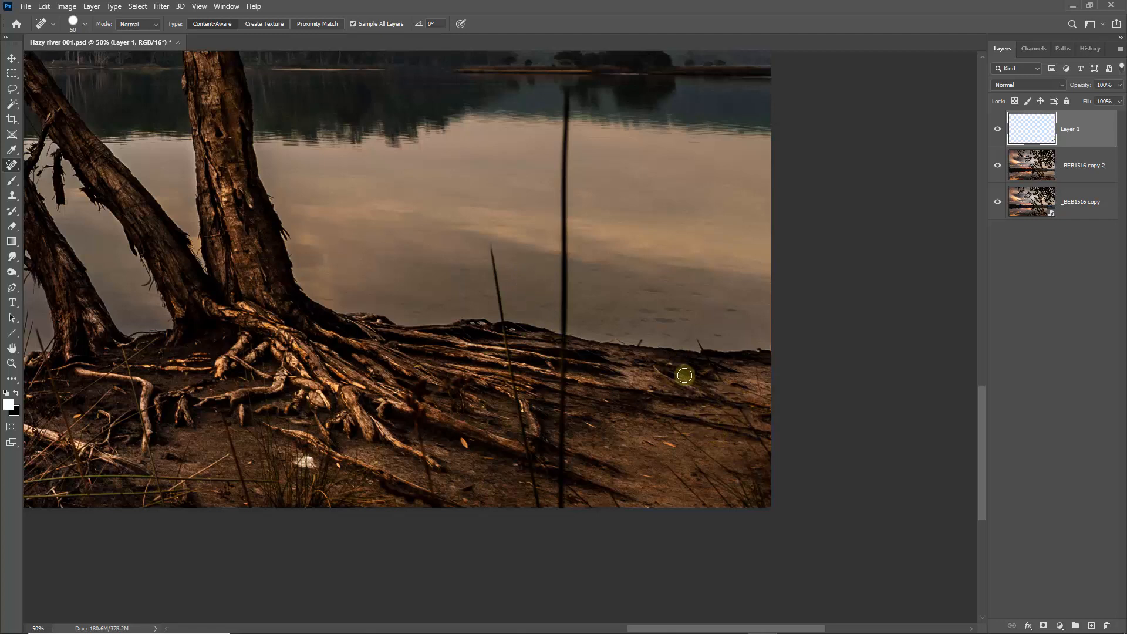
drag(658, 442, 674, 447)
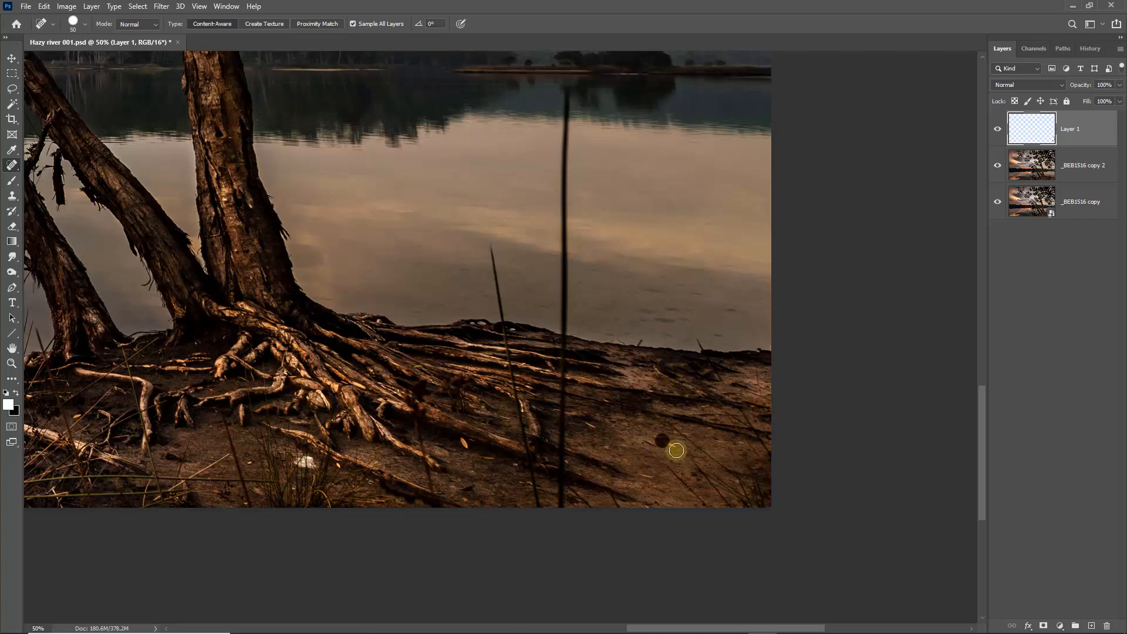
mouse_move(460, 440)
mouse_down()
mouse_move(457, 482)
mouse_move(467, 444)
mouse_up()
- Reduce the healing brush size to 35 and remove the white patch and nearby blemishes in the foreground grass
key(bracketleft)
key(bracketleft)
key(bracketleft)
mouse_move(302, 469)
mouse_down()
mouse_move(312, 464)
mouse_move(332, 487)
mouse_up()
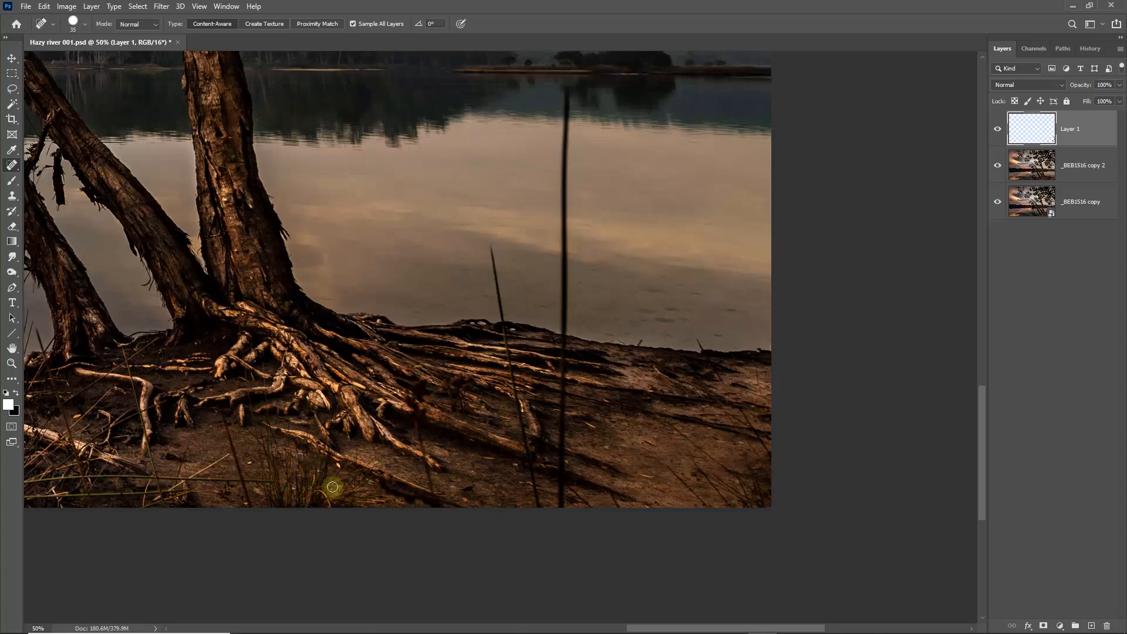
click(251, 461)
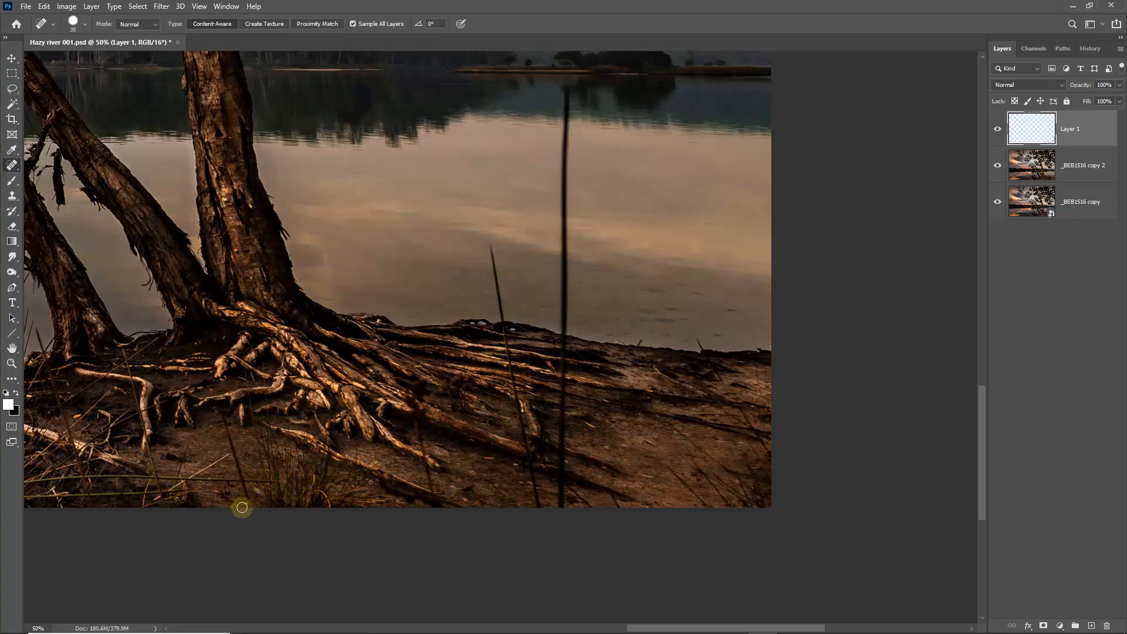
click(55, 492)
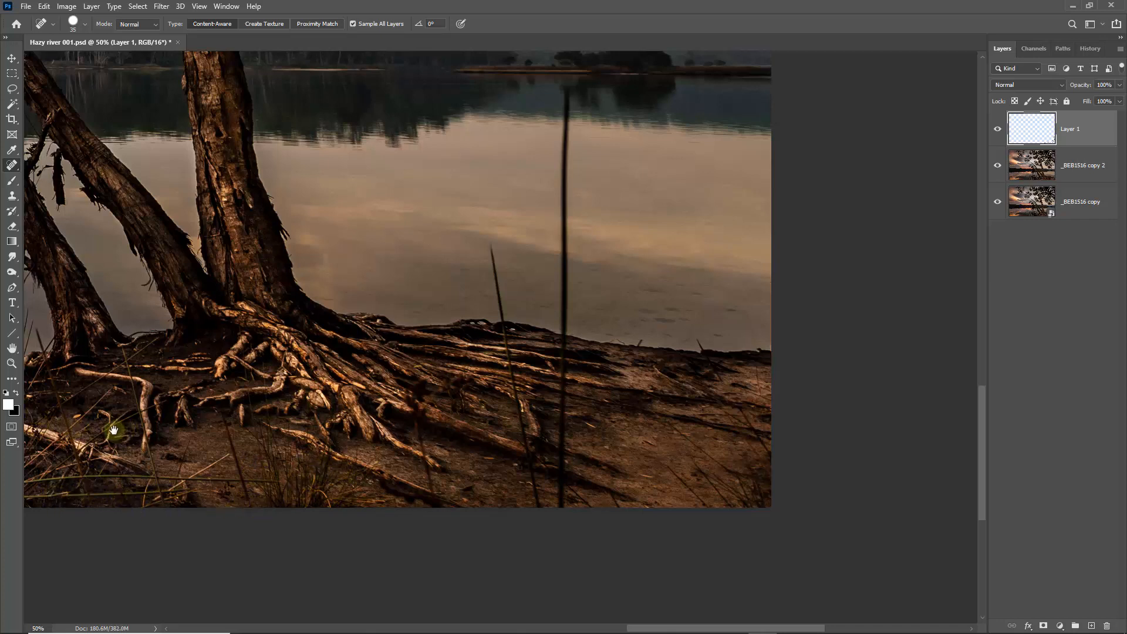
- Heal the remaining small blemishes along the waterline roots and on the sand below the trees
drag(115, 429, 279, 388)
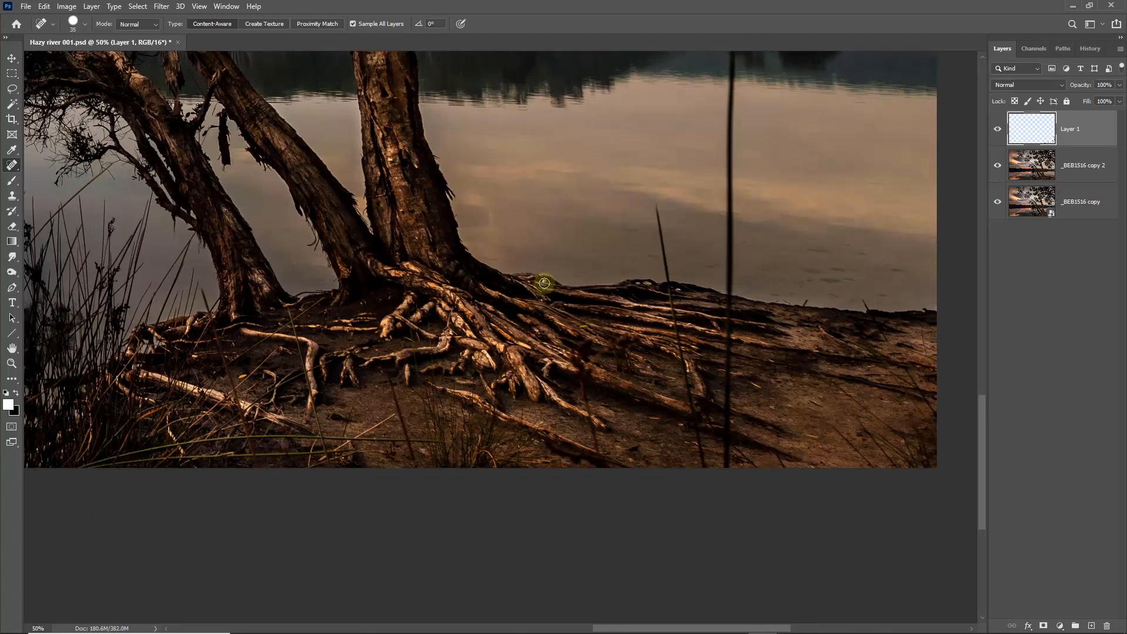
click(678, 286)
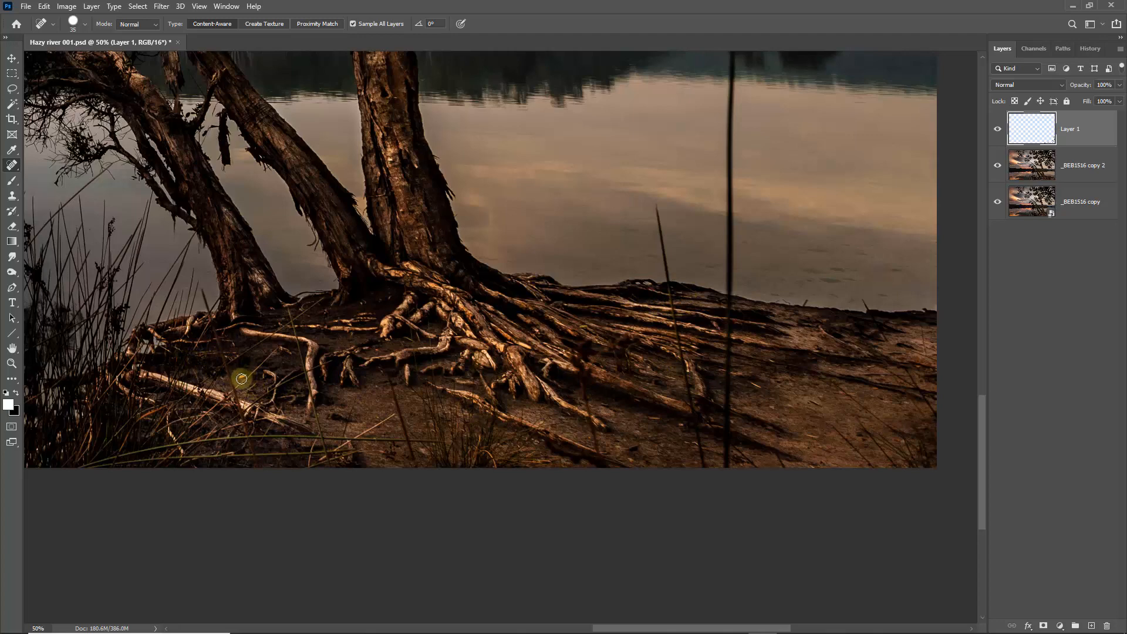
click(399, 417)
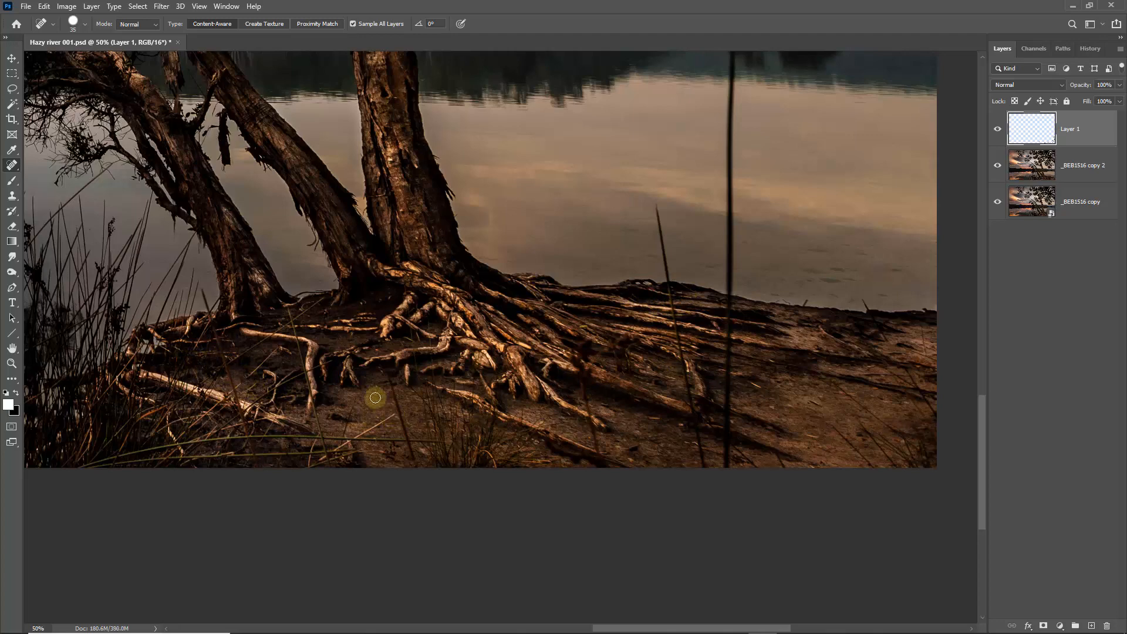
- Merge the healing layer with the rasterized _BEB1516 copy 2 layer
key(ctrl+0)
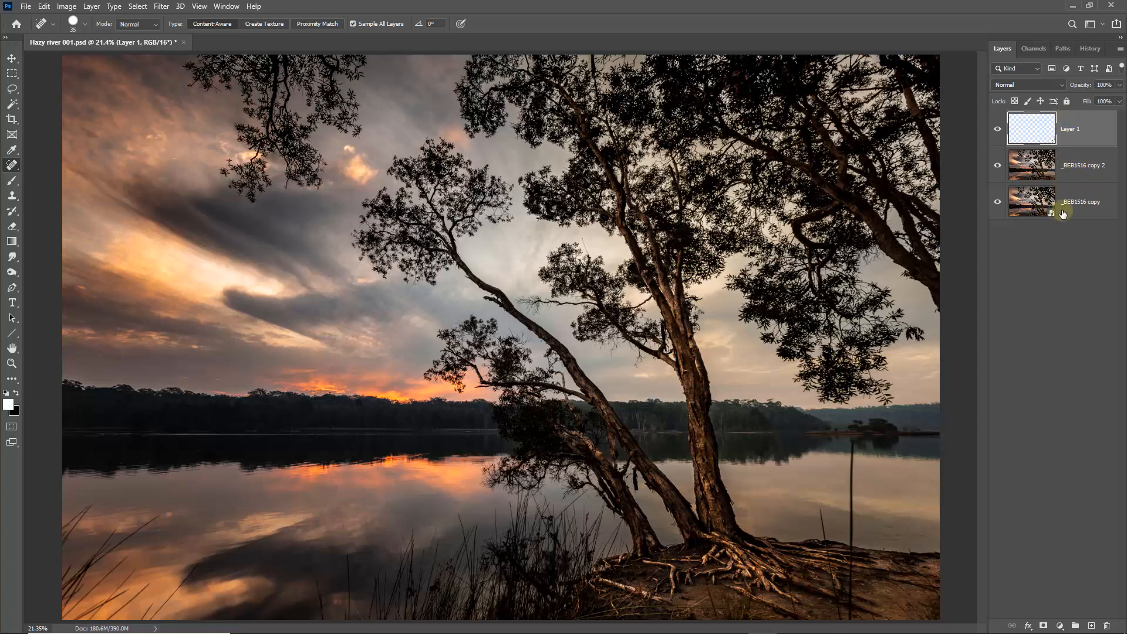
shift+click(1079, 167)
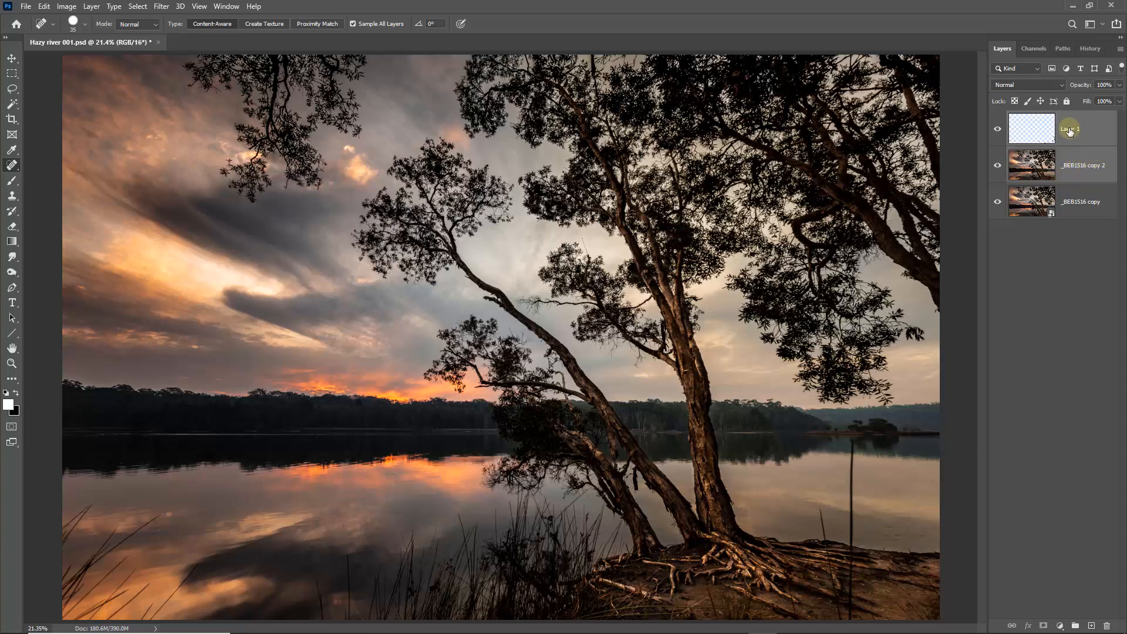
right_click(1083, 149)
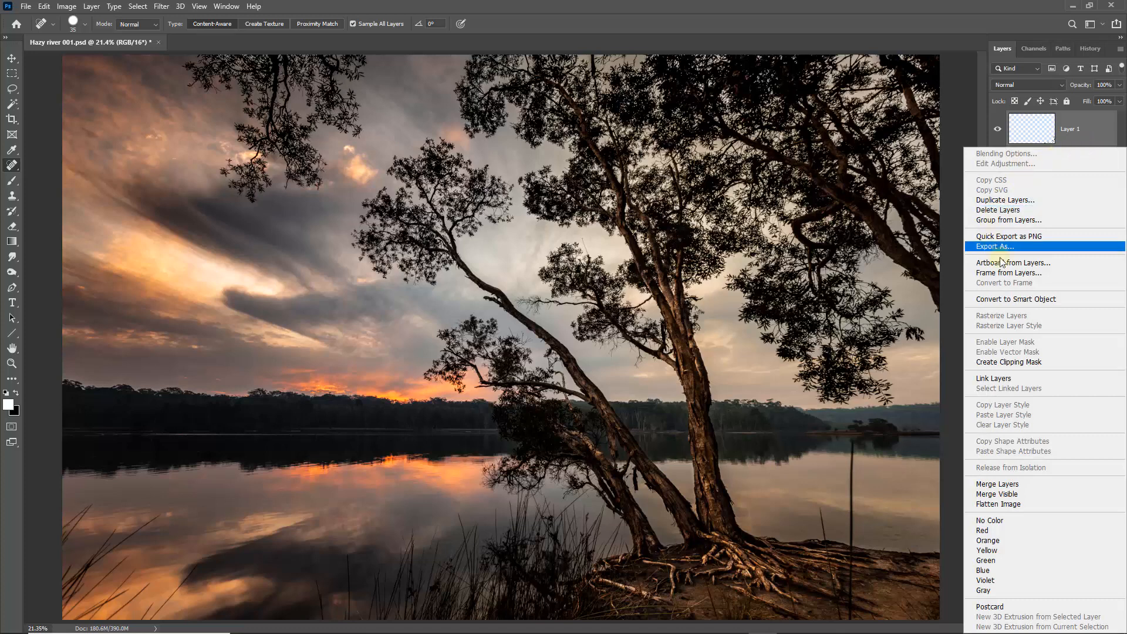
click(1006, 483)
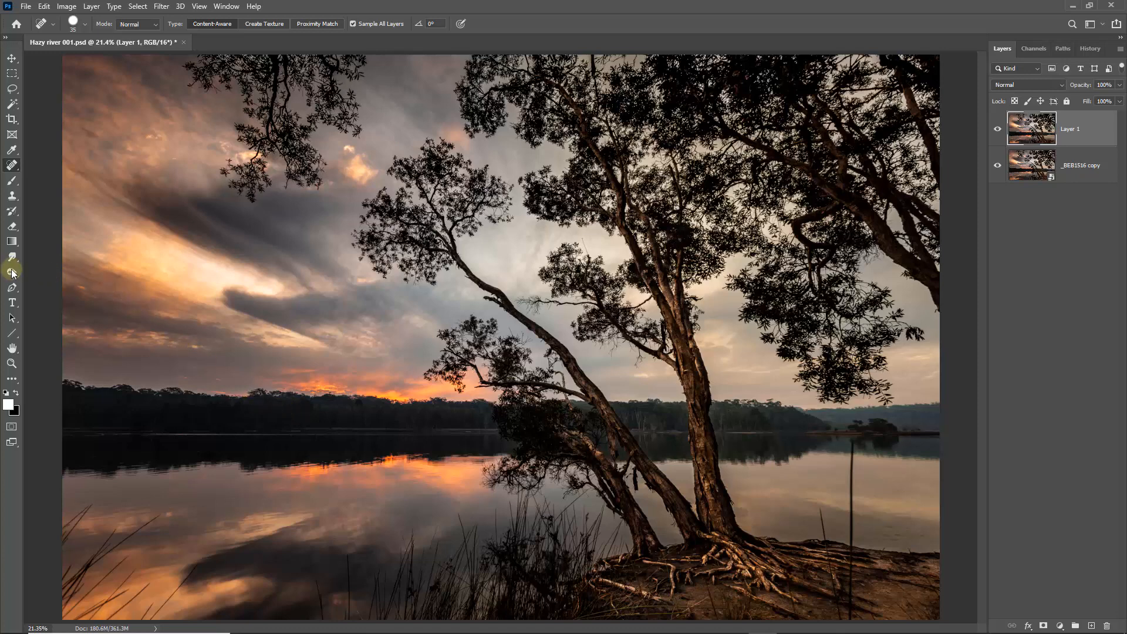
- Darken the distant tree line with the Burn tool at 10% exposure, using the Highlights range and the Midtones range with brush size 150
drag(16, 273, 40, 284)
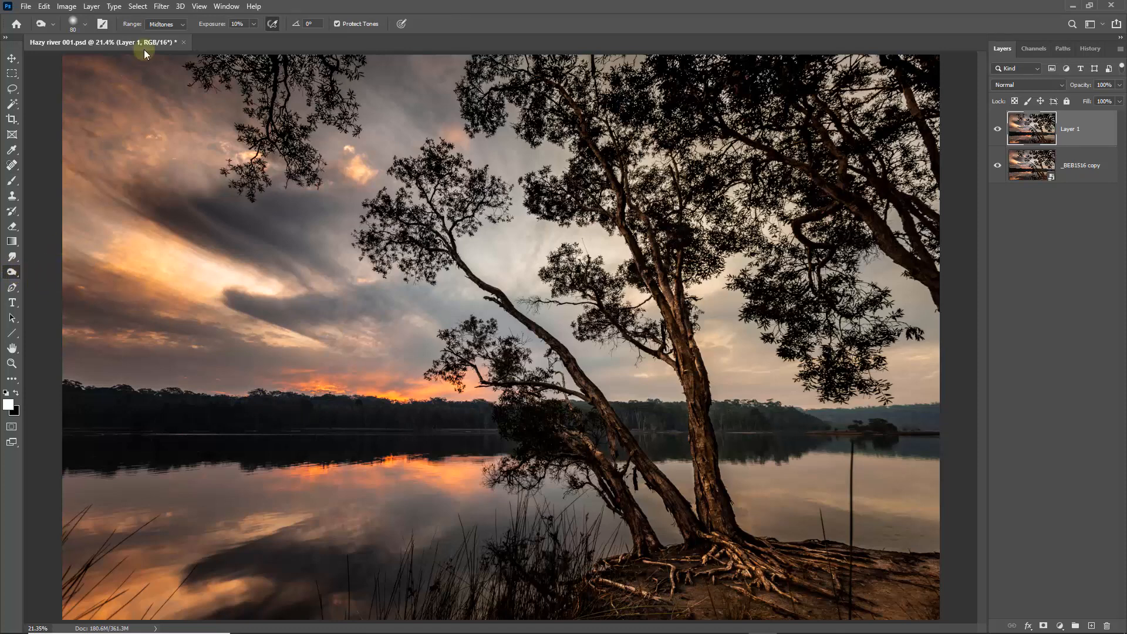
click(184, 25)
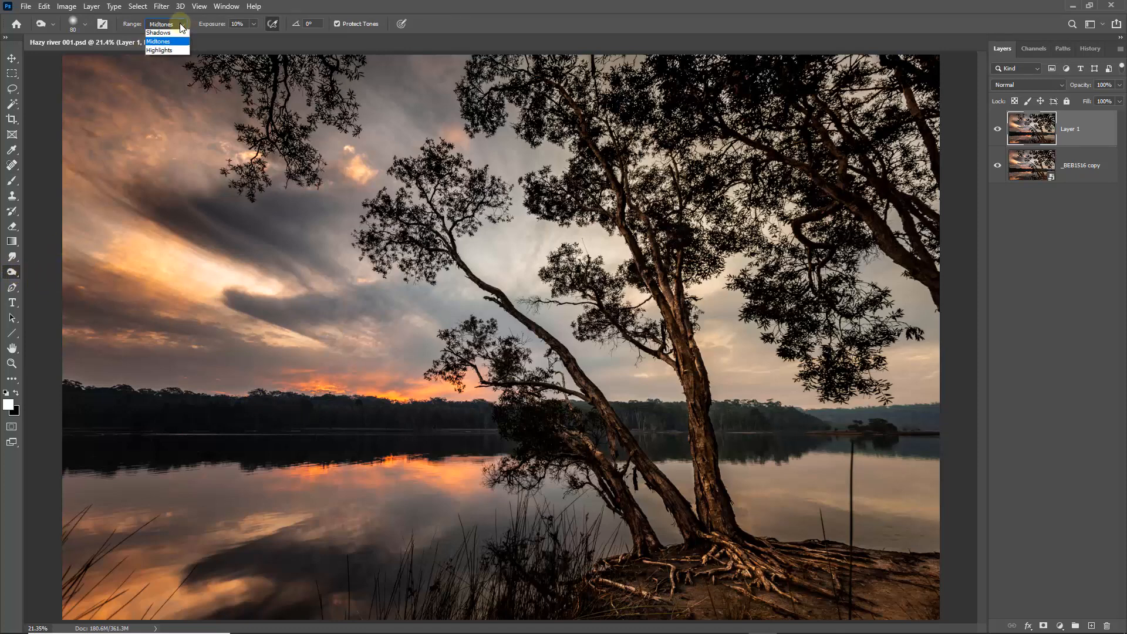
click(169, 52)
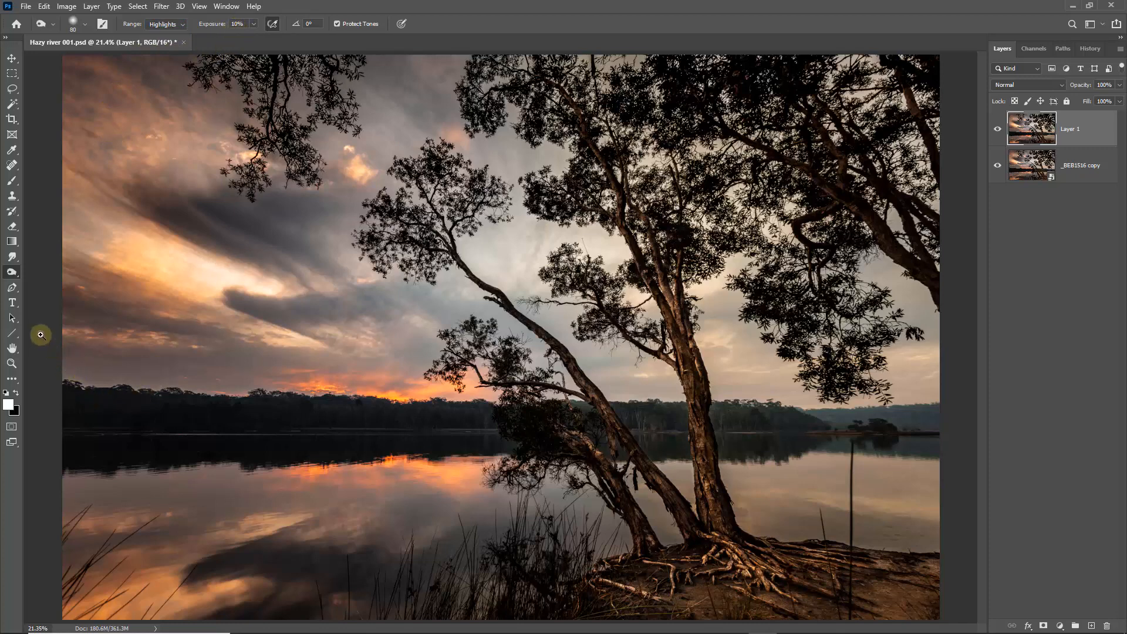
drag(62, 335, 375, 453)
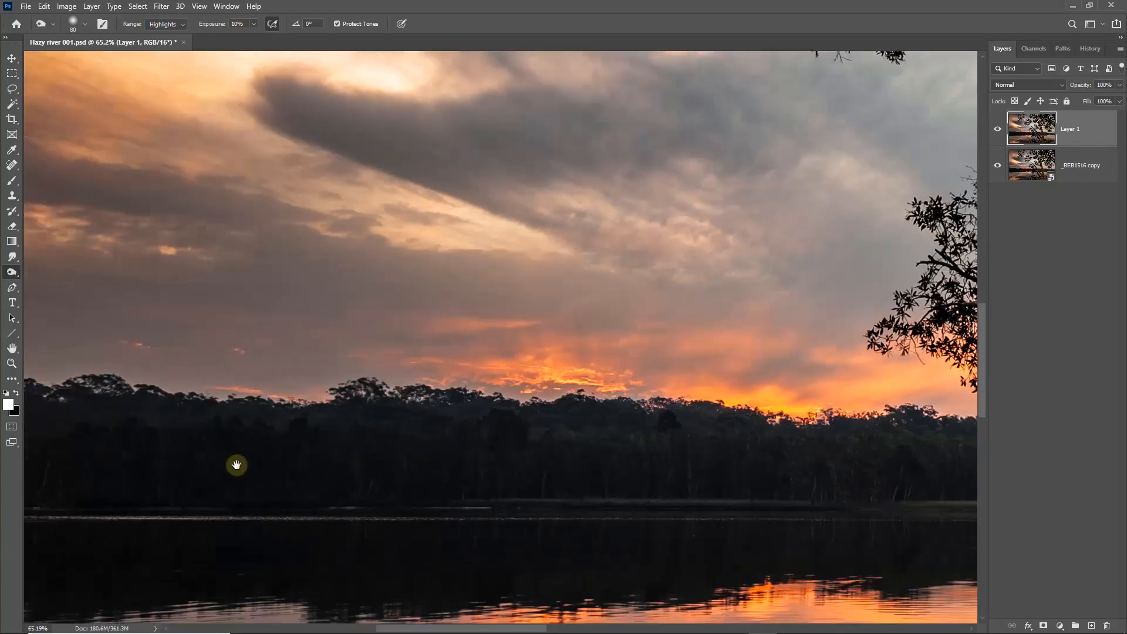
mouse_move(235, 463)
mouse_down()
mouse_move(558, 431)
mouse_move(659, 408)
mouse_up()
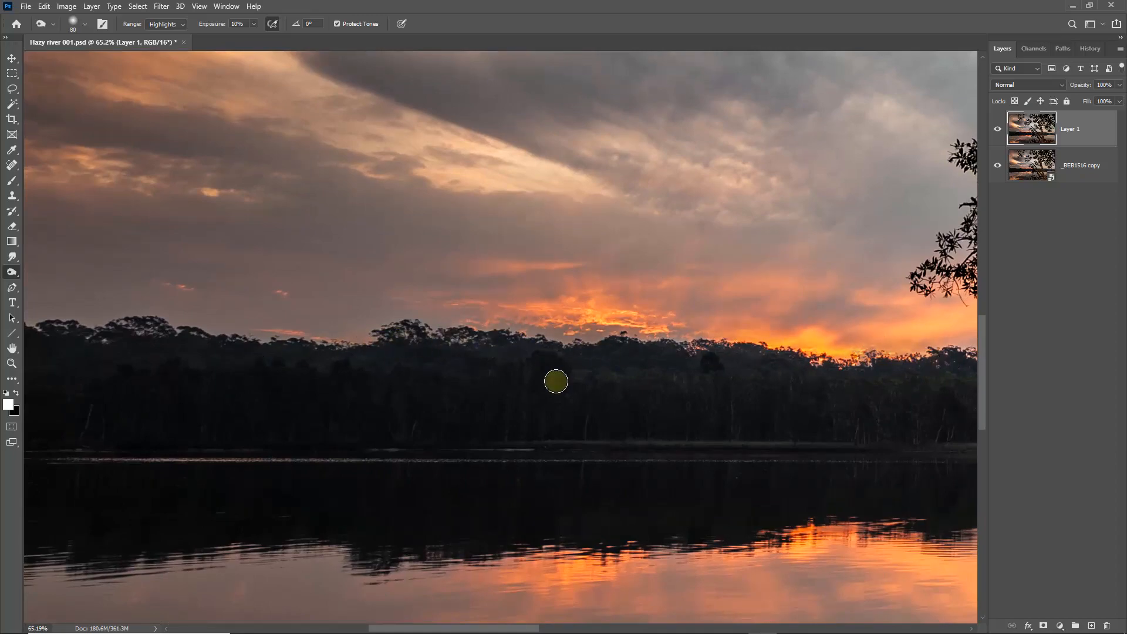
key(ctrl+0)
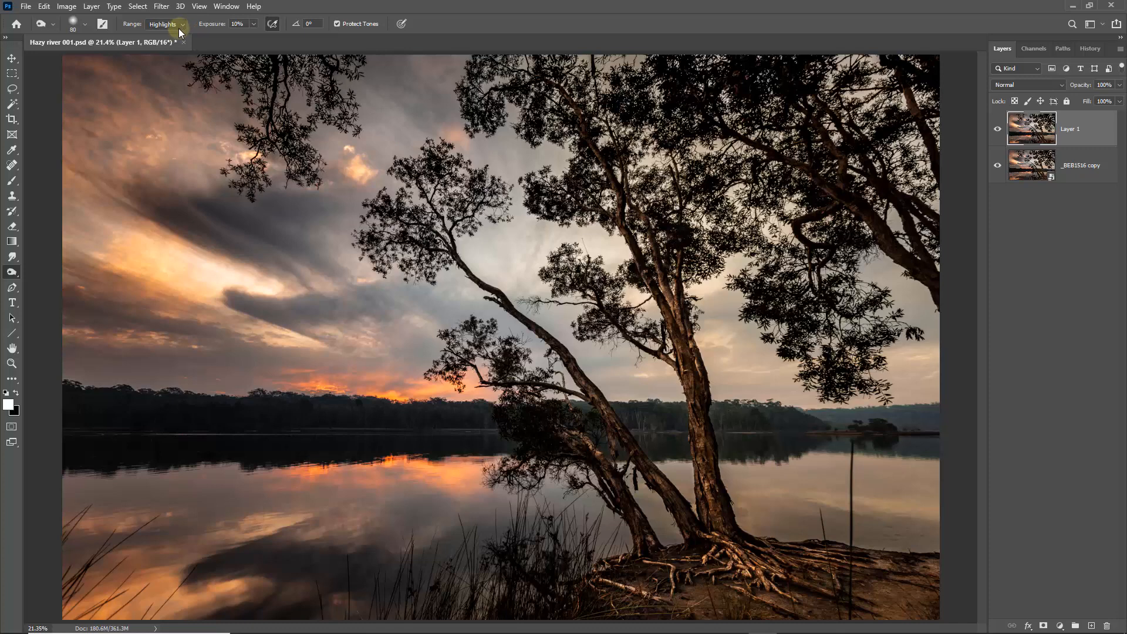
mouse_move(64, 388)
mouse_down()
mouse_move(507, 405)
mouse_move(340, 415)
mouse_up()
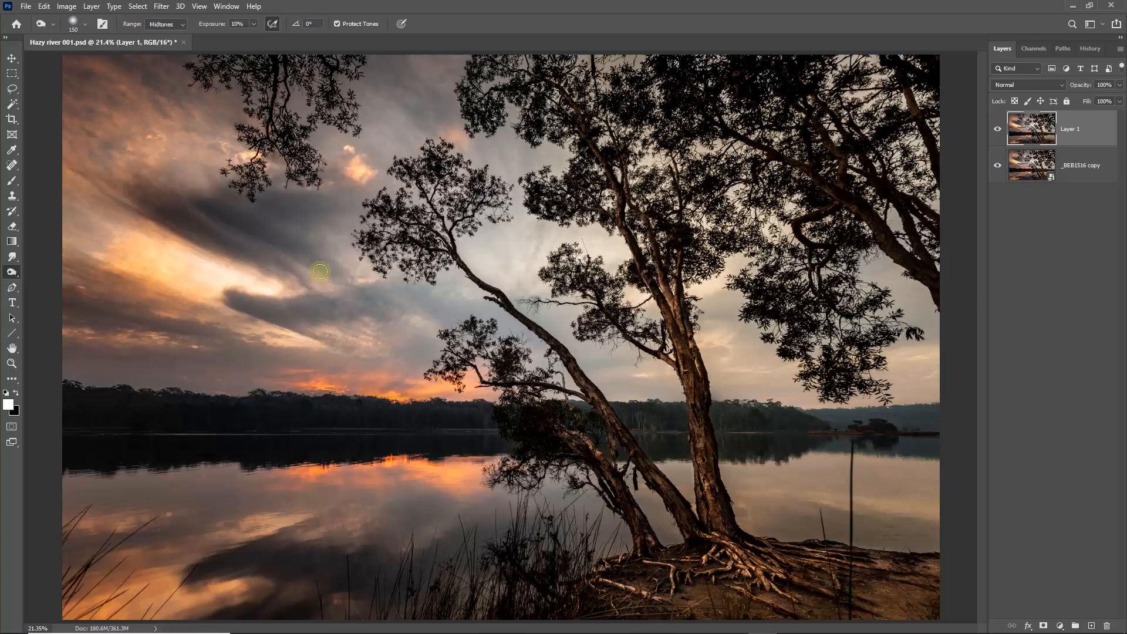
- Boost the colour of the bright sunset clouds with the Sponge tool in Saturate mode at 5% flow, reducing the brush size to 500
right_click(17, 278)
click(61, 295)
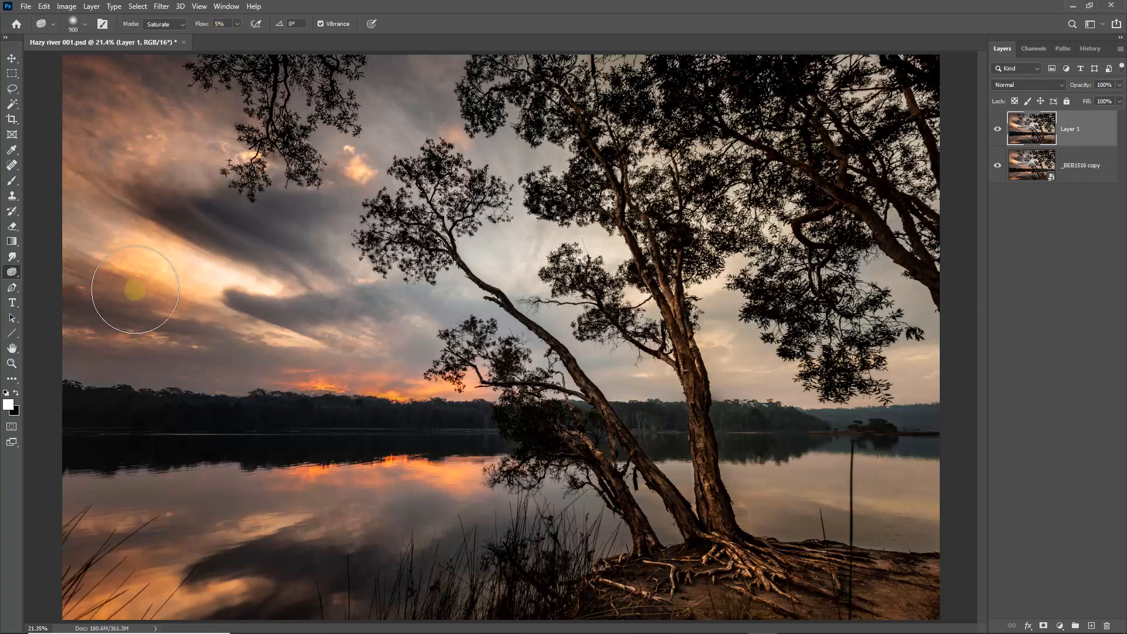
mouse_move(139, 290)
mouse_down()
mouse_move(197, 133)
mouse_move(168, 115)
mouse_move(186, 97)
mouse_move(99, 106)
mouse_move(75, 295)
mouse_move(383, 369)
mouse_move(380, 499)
mouse_move(172, 551)
mouse_move(336, 514)
mouse_move(191, 538)
mouse_move(113, 571)
mouse_move(194, 545)
mouse_move(181, 507)
mouse_move(122, 499)
mouse_move(153, 485)
mouse_move(113, 501)
mouse_move(294, 525)
mouse_move(121, 616)
mouse_move(398, 561)
mouse_move(387, 580)
mouse_move(237, 526)
mouse_move(263, 521)
mouse_move(209, 514)
mouse_move(401, 497)
mouse_move(286, 526)
mouse_move(417, 527)
mouse_move(312, 481)
mouse_move(518, 459)
mouse_move(364, 447)
mouse_move(295, 519)
mouse_move(348, 475)
mouse_move(377, 421)
mouse_move(241, 528)
mouse_move(323, 509)
mouse_move(240, 539)
mouse_move(266, 518)
mouse_move(160, 513)
mouse_move(219, 389)
mouse_move(103, 294)
mouse_move(92, 264)
mouse_up()
key(bracketleft)
key(bracketleft)
key(bracketleft)
key(bracketleft)
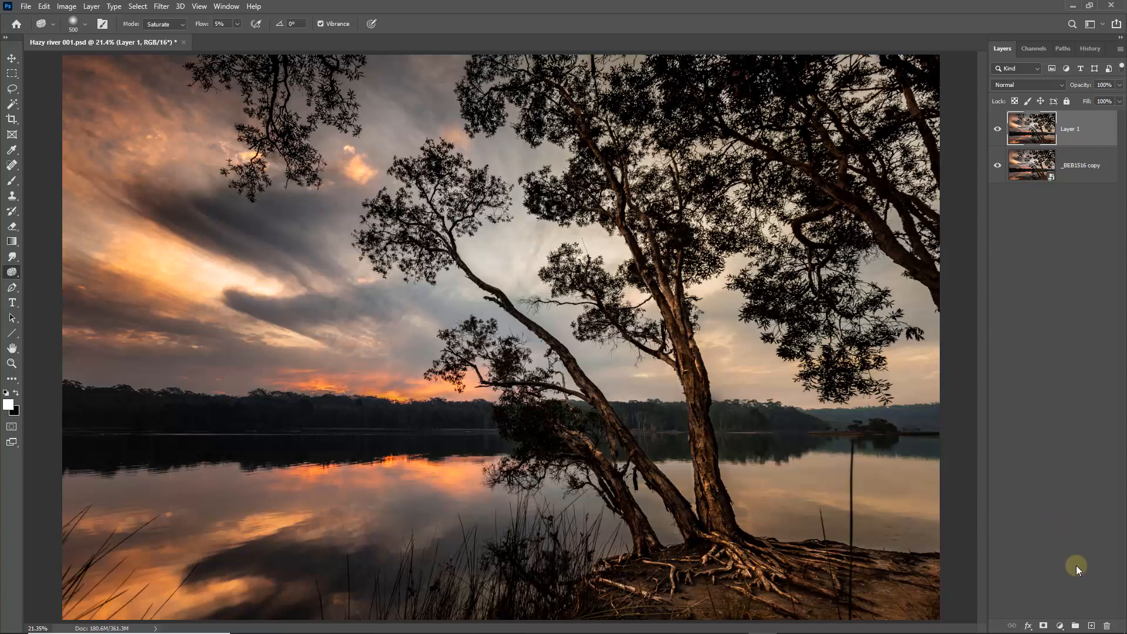
- Add an empty layer above Layer 1, and ready the Brush tool with the golden cloud colour sampled as the foreground
click(1091, 625)
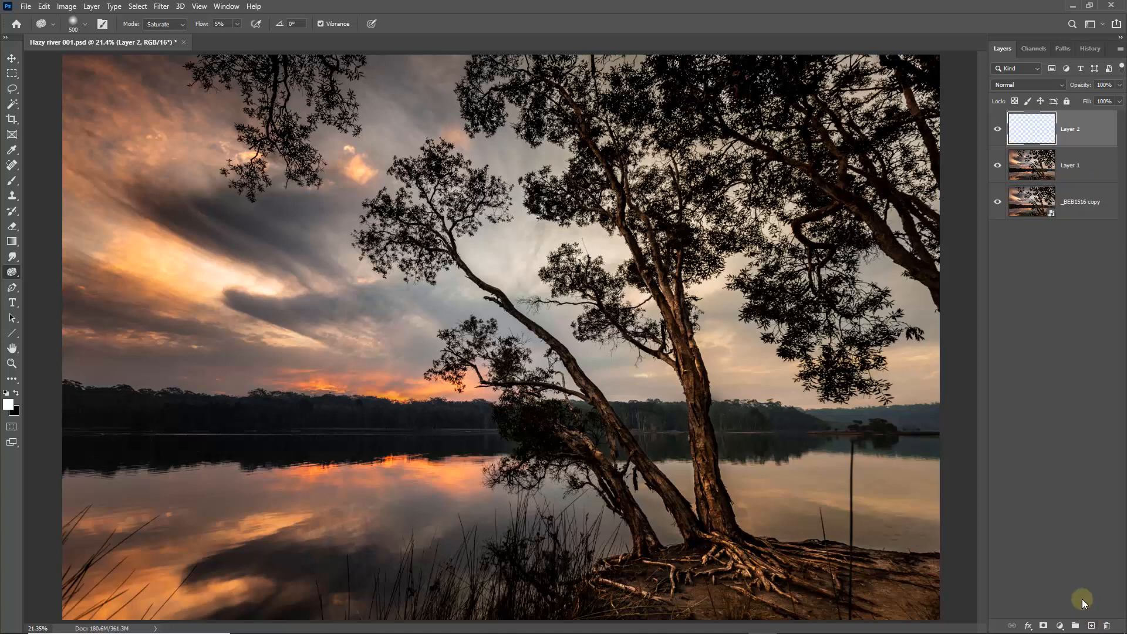
drag(66, 161, 558, 397)
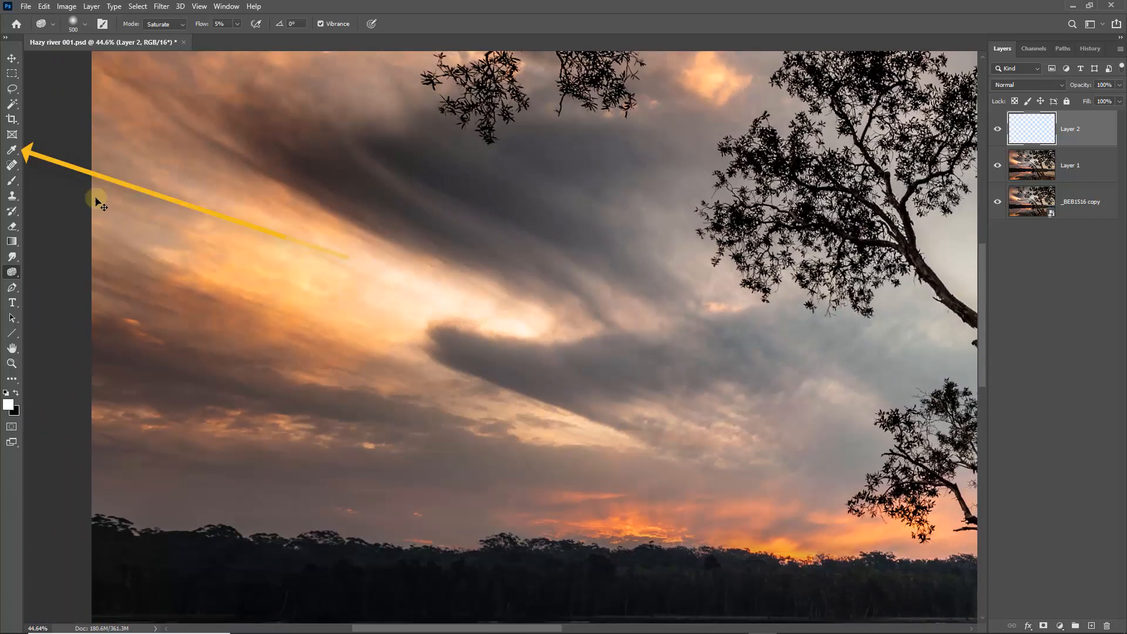
click(13, 151)
right_click(13, 151)
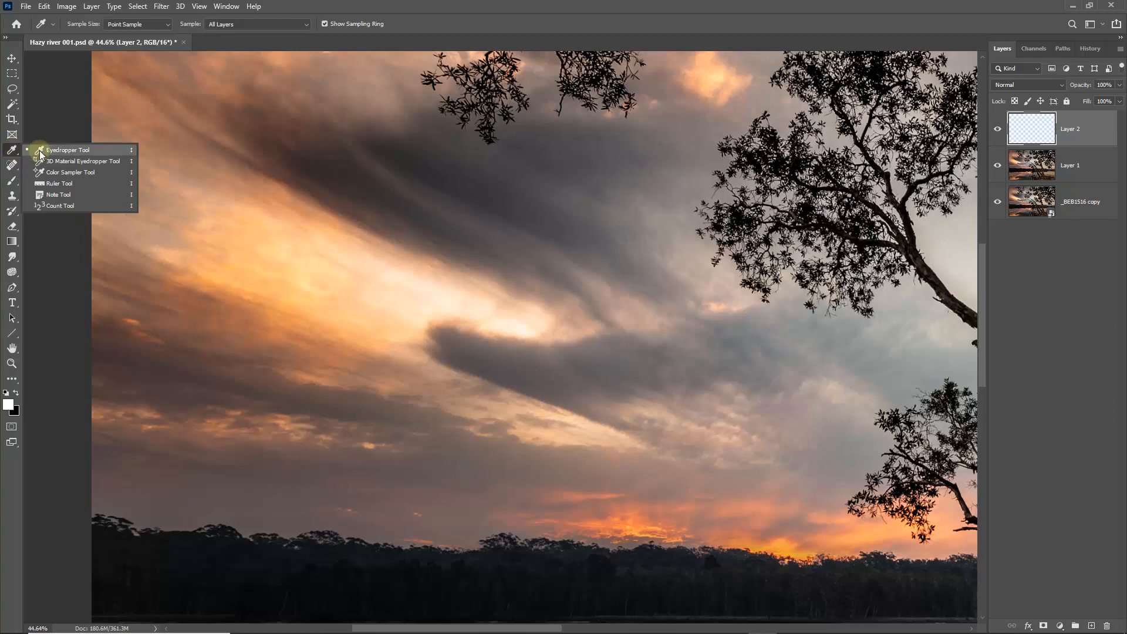
click(41, 154)
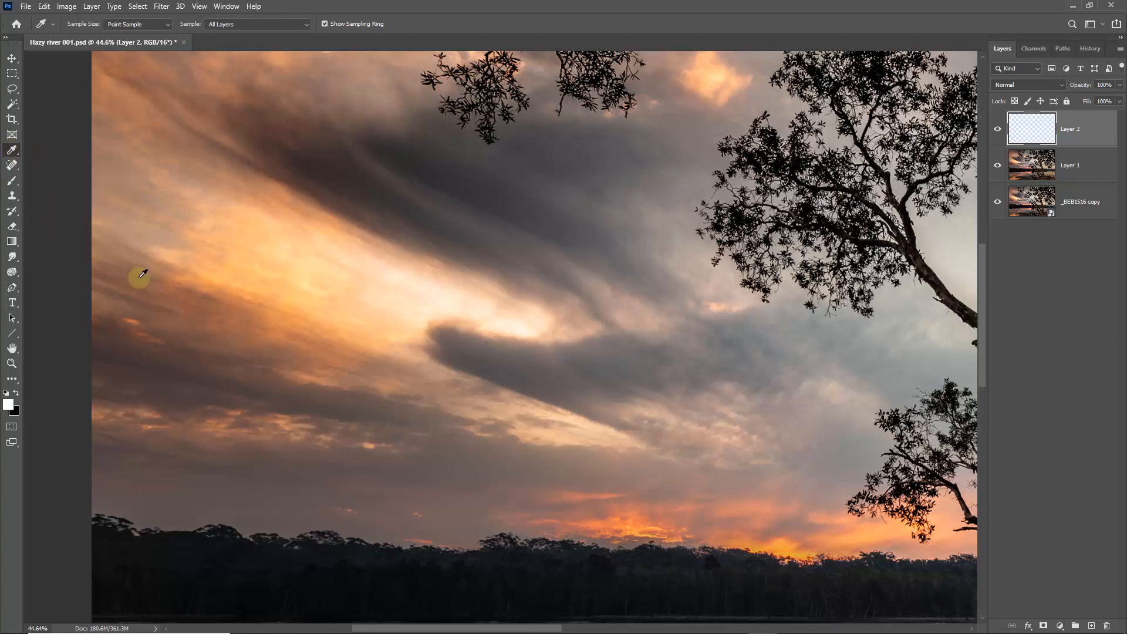
click(342, 235)
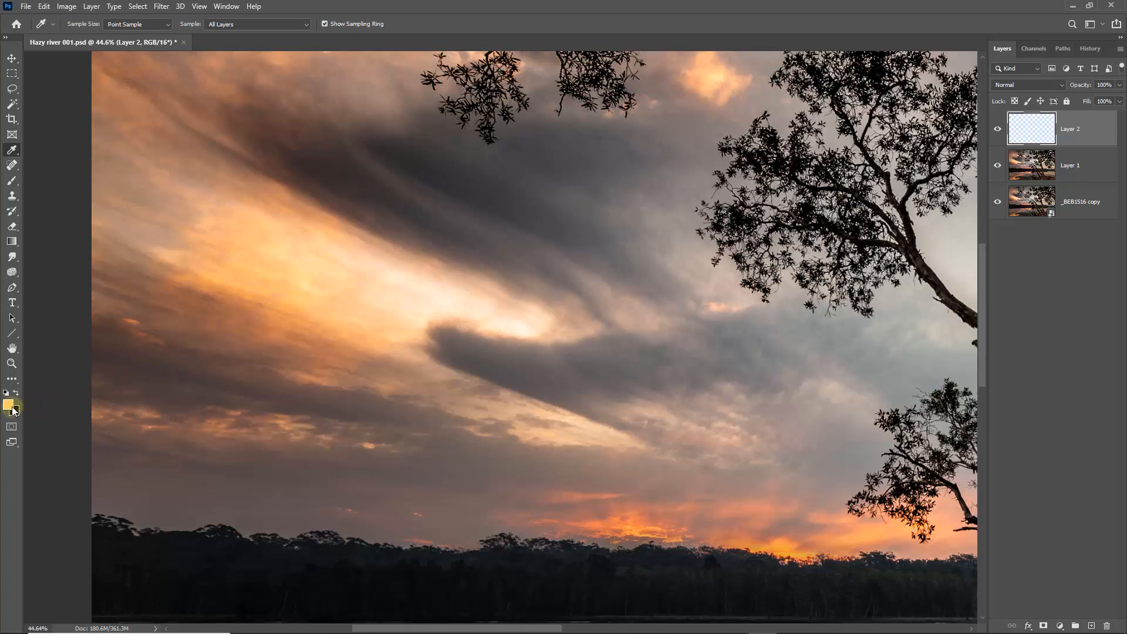
click(17, 184)
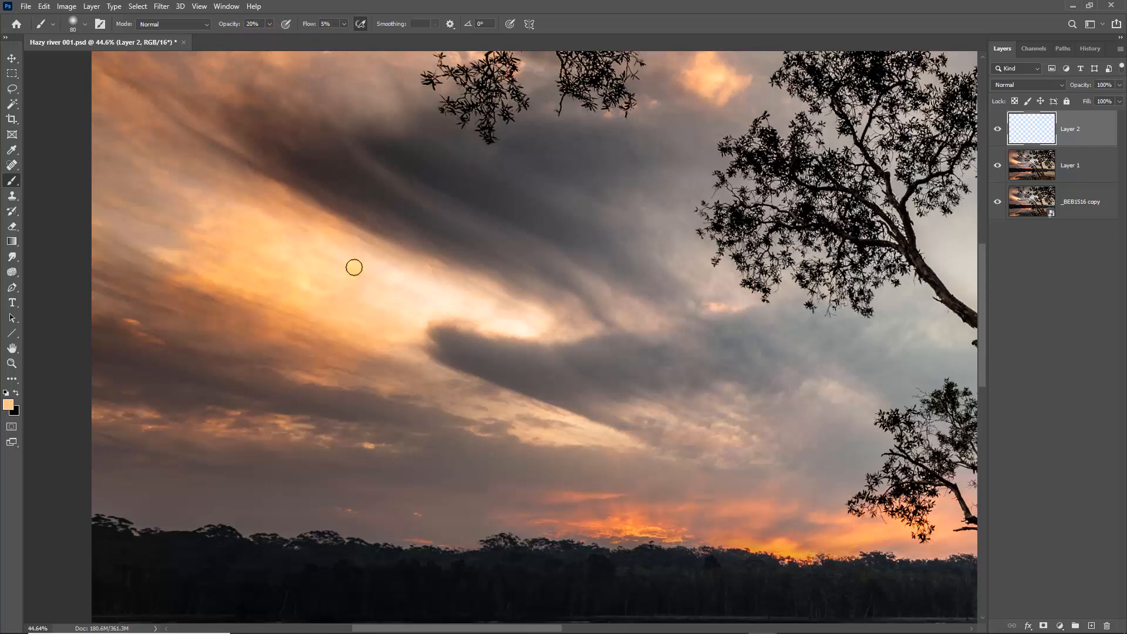
- Paint warm golden light over the bright cloud streak on Layer 2 with the brush enlarged to 150
key(bracketright)
key(bracketright)
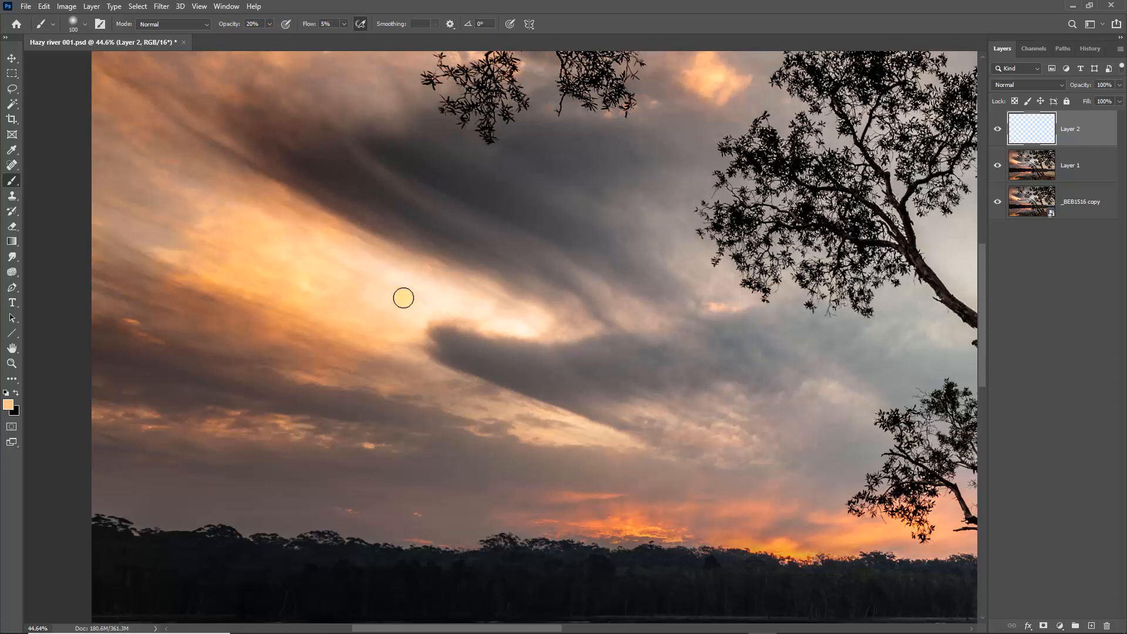
key(bracketright)
key(bracketright)
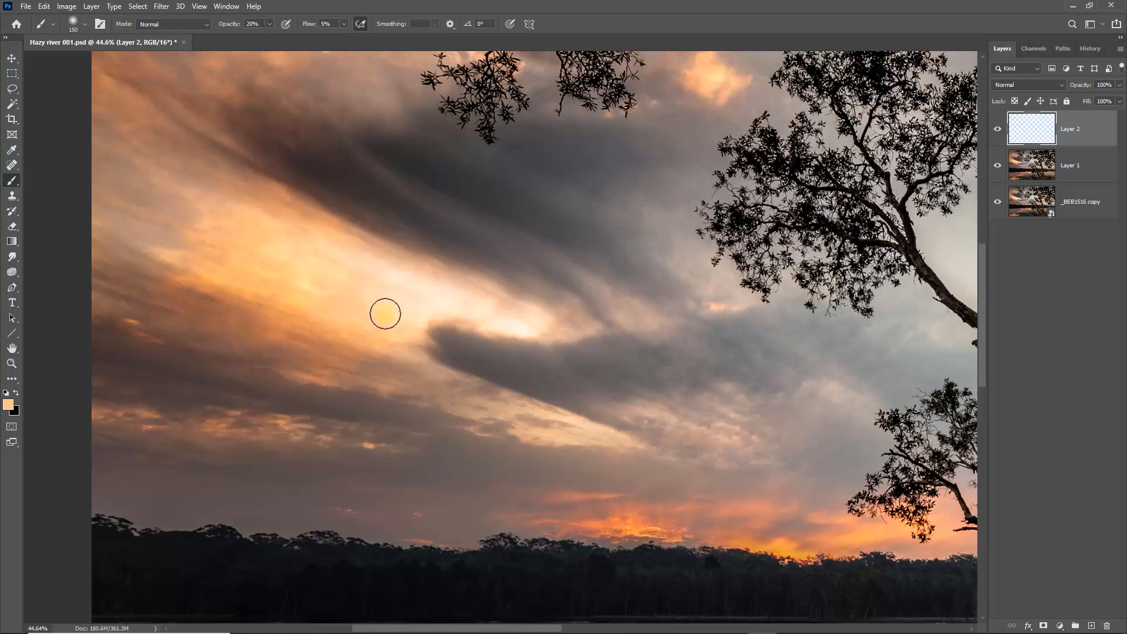
mouse_move(392, 302)
mouse_down()
mouse_move(432, 311)
mouse_move(367, 262)
mouse_move(505, 328)
mouse_move(382, 277)
mouse_move(420, 296)
mouse_move(550, 337)
mouse_move(433, 331)
mouse_move(361, 306)
mouse_move(350, 269)
mouse_move(462, 330)
mouse_move(385, 303)
mouse_move(322, 246)
mouse_move(516, 312)
mouse_move(472, 323)
mouse_move(391, 296)
mouse_move(491, 348)
mouse_move(391, 283)
mouse_move(567, 348)
mouse_move(421, 311)
mouse_move(353, 273)
mouse_move(392, 274)
mouse_move(448, 315)
mouse_move(319, 320)
mouse_move(319, 304)
mouse_move(333, 327)
mouse_up()
- Paint the golden colour onto the small bright cloud beside the hanging branches, using brush size 100
key(bracketleft)
key(bracketleft)
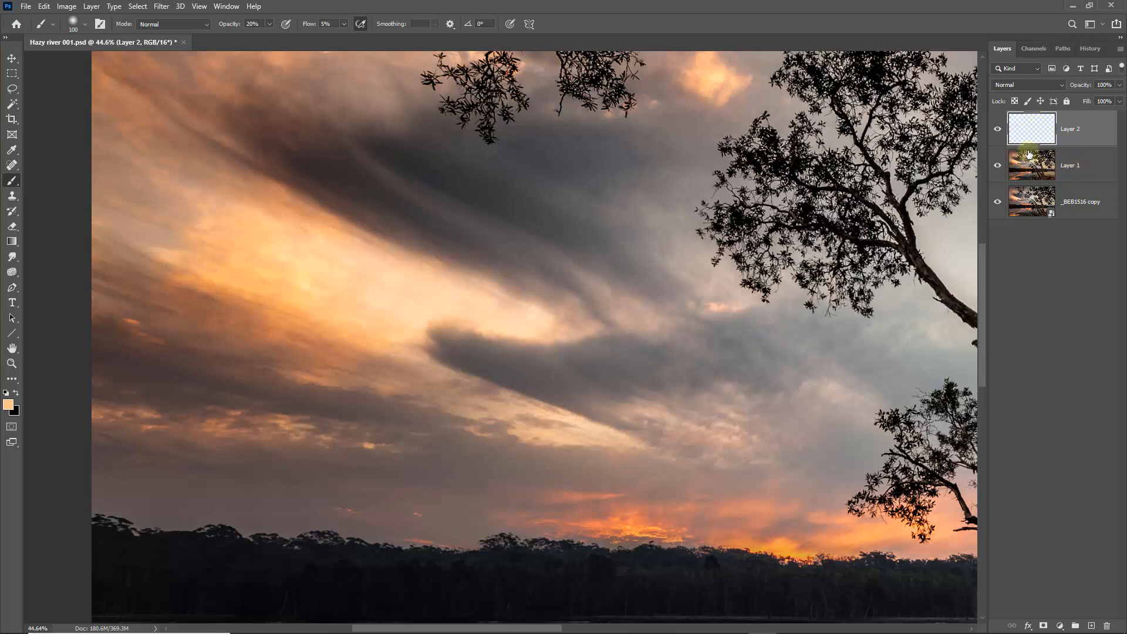
key(ctrl+0)
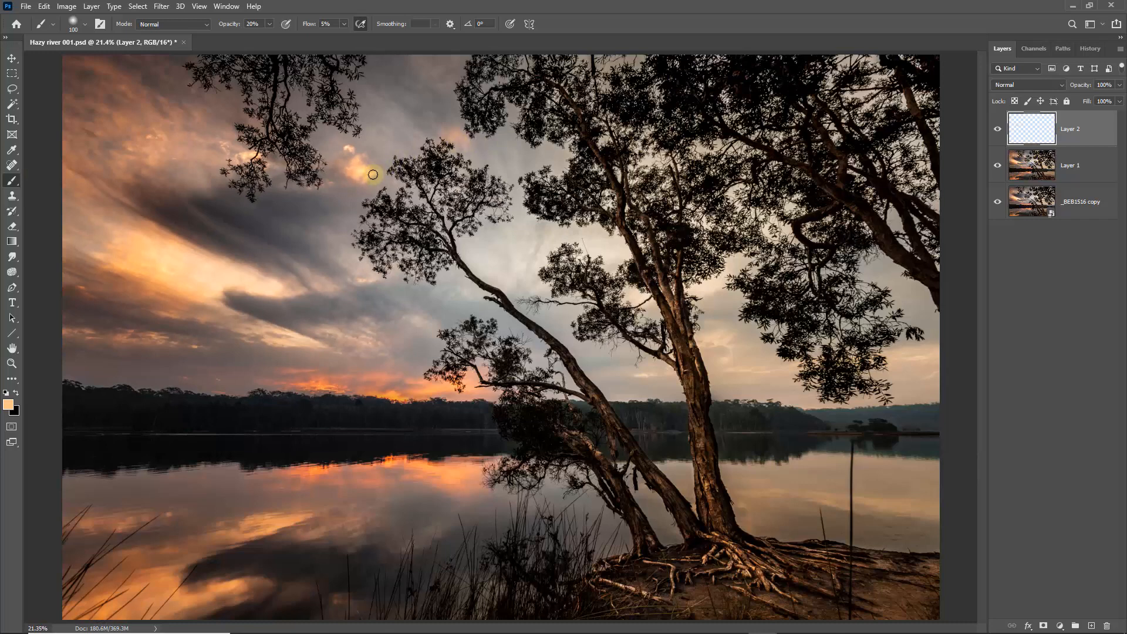
drag(358, 175, 369, 187)
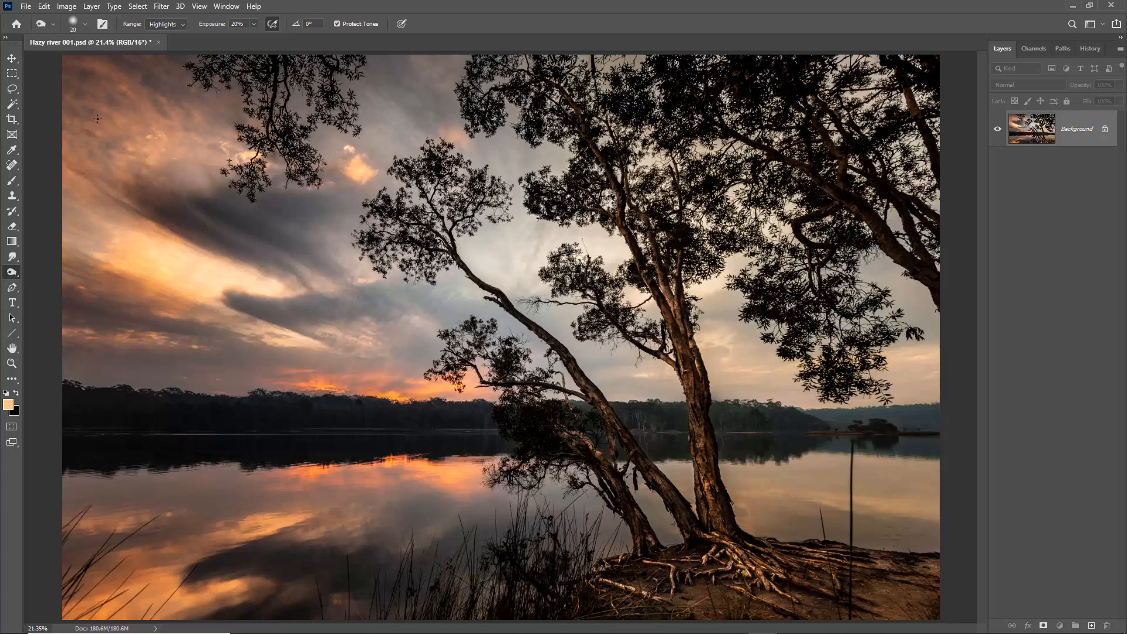
- Unlink the flattened image's width and height, and resize its width to 7400 pixels
click(63, 6)
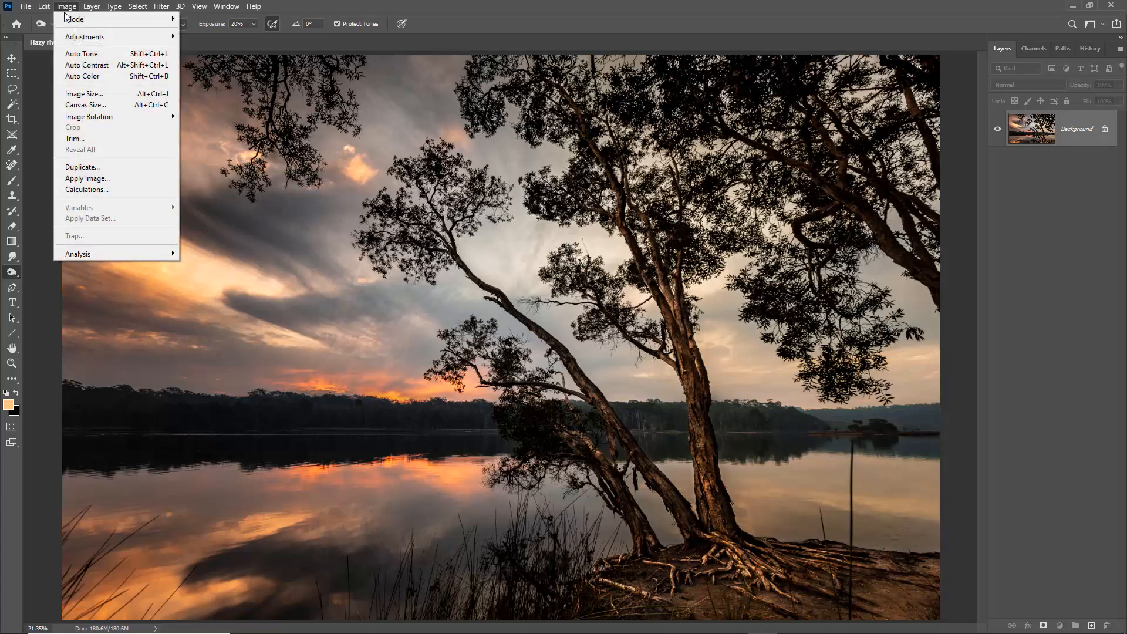
click(83, 93)
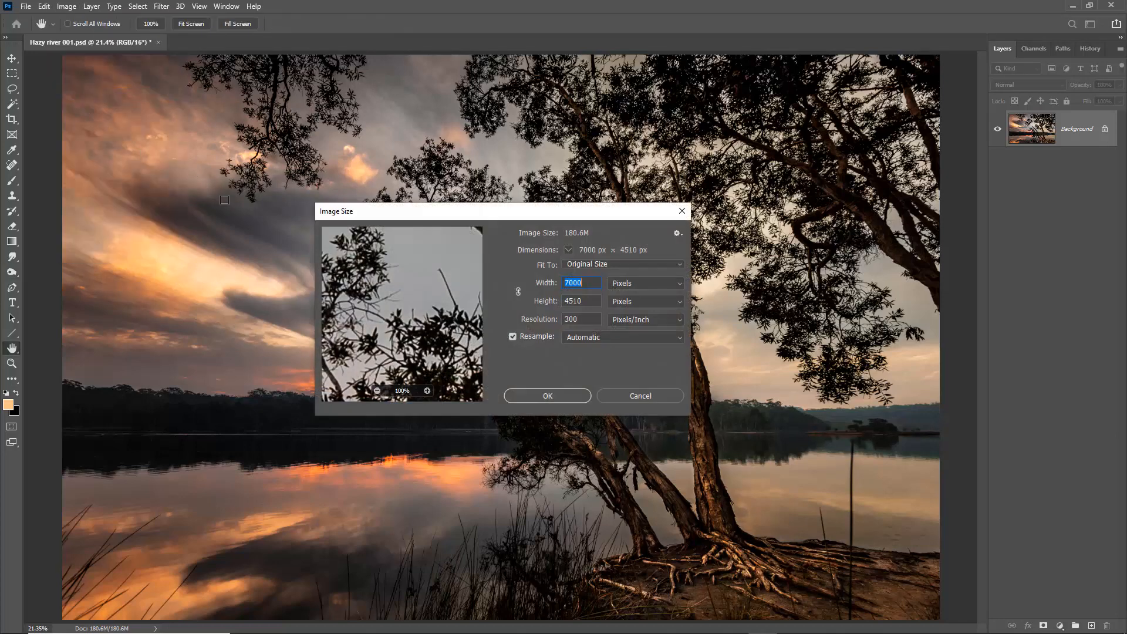
click(518, 292)
click(518, 293)
text(7400)
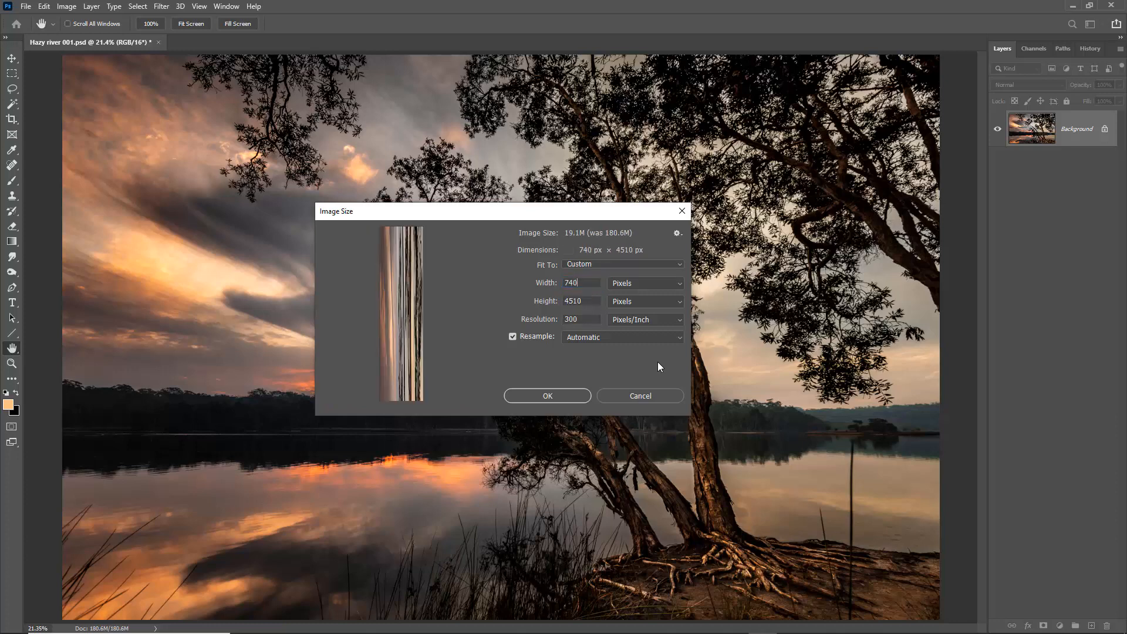
click(549, 395)
key(o)
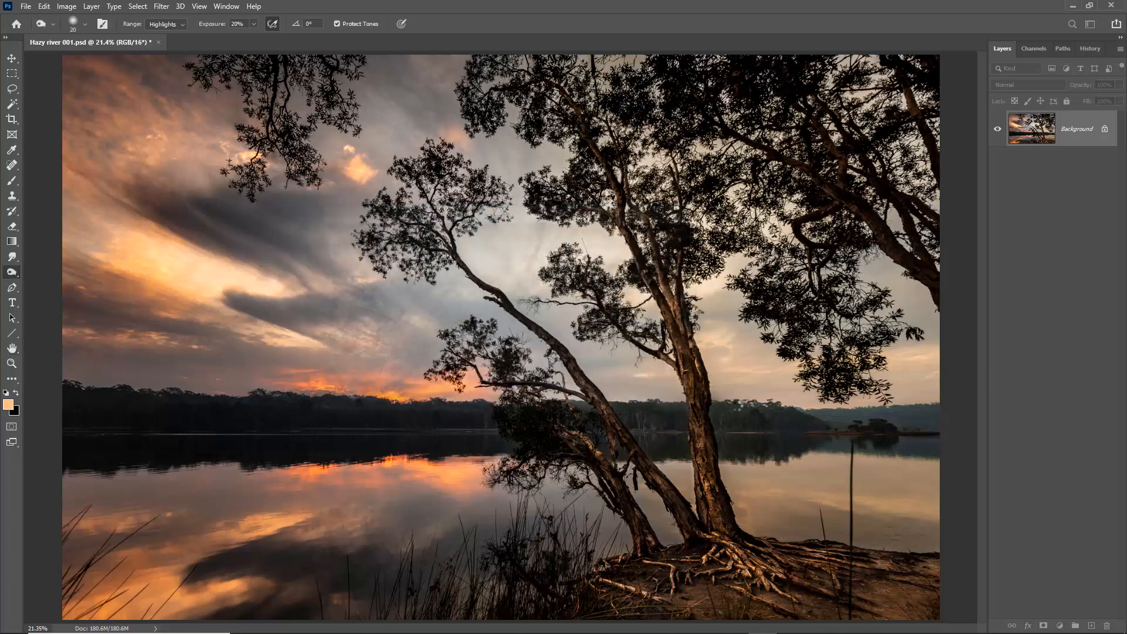